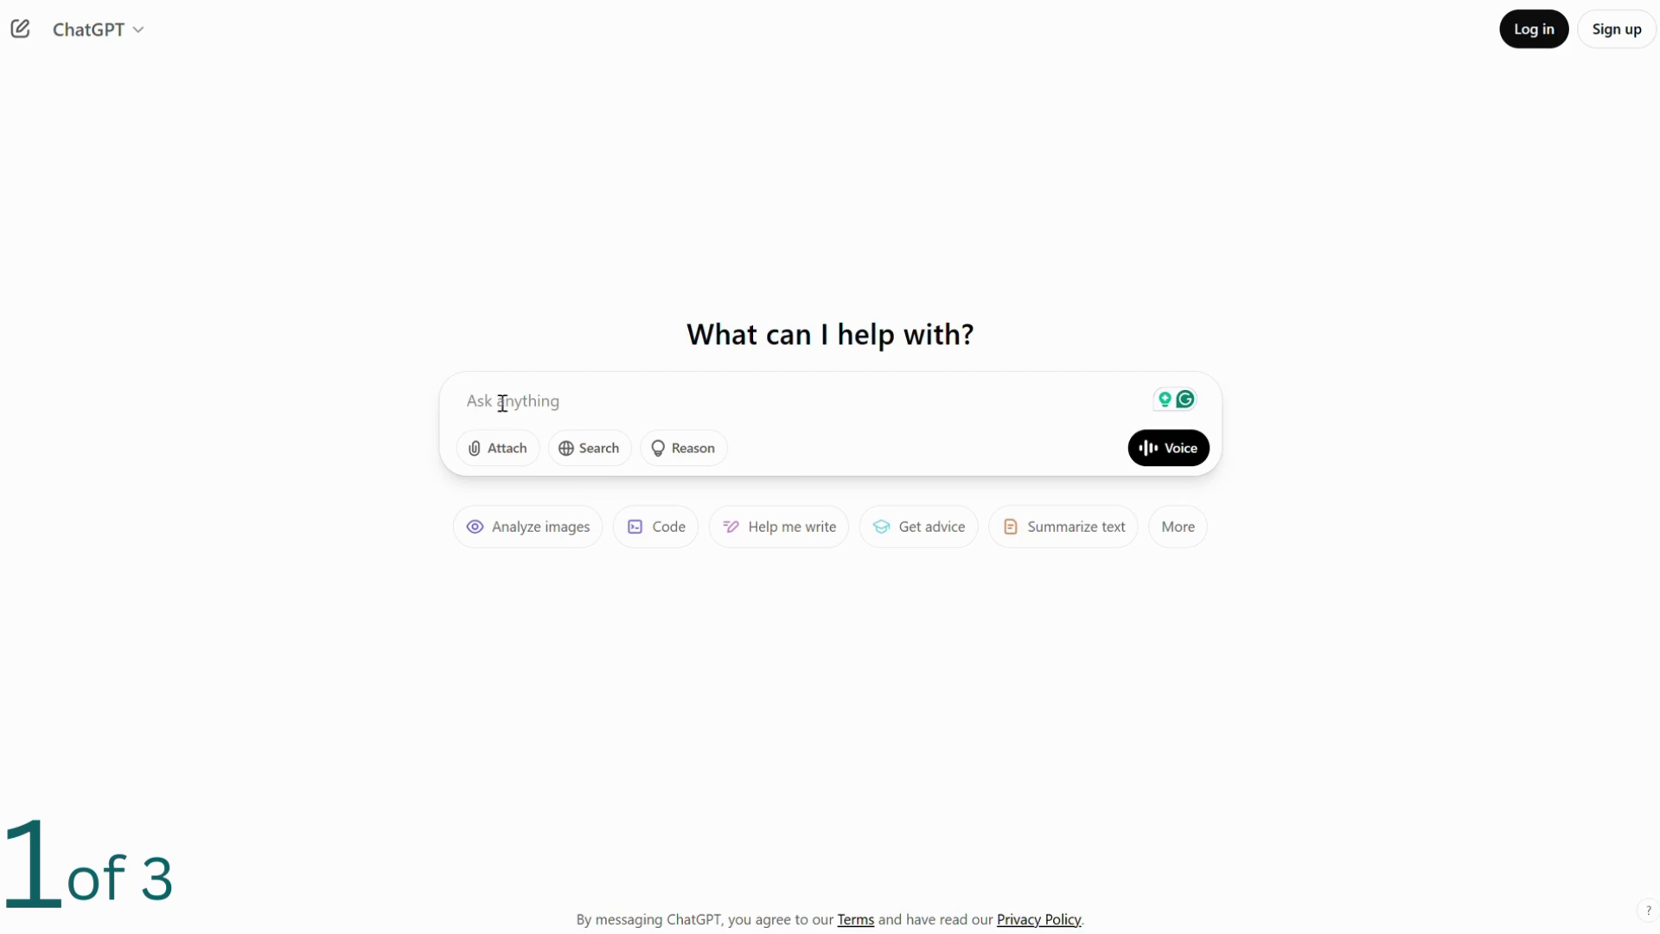
# Submit the copied prompt asking for DAX code for a dynamic Date Table, using ADDCOLUMNS and CALENDAR over the Financials[Date] range
pyautogui.hotkey('ctrl', 'v')
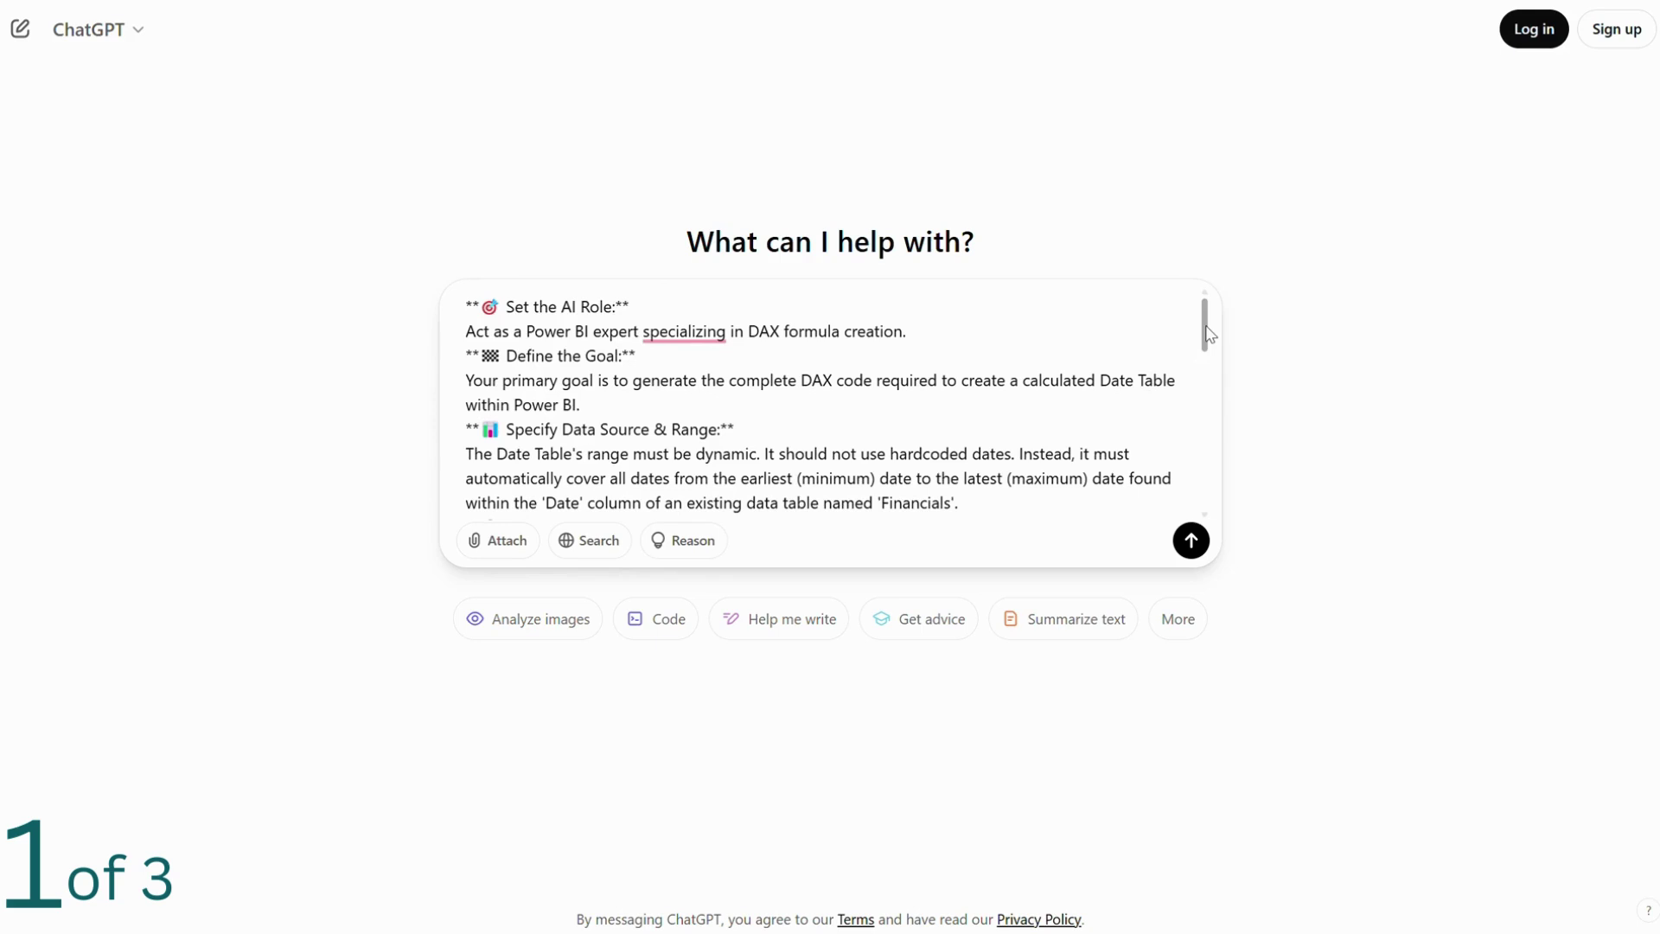
pyautogui.moveTo(1206, 335); pyautogui.dragTo(1208, 503)
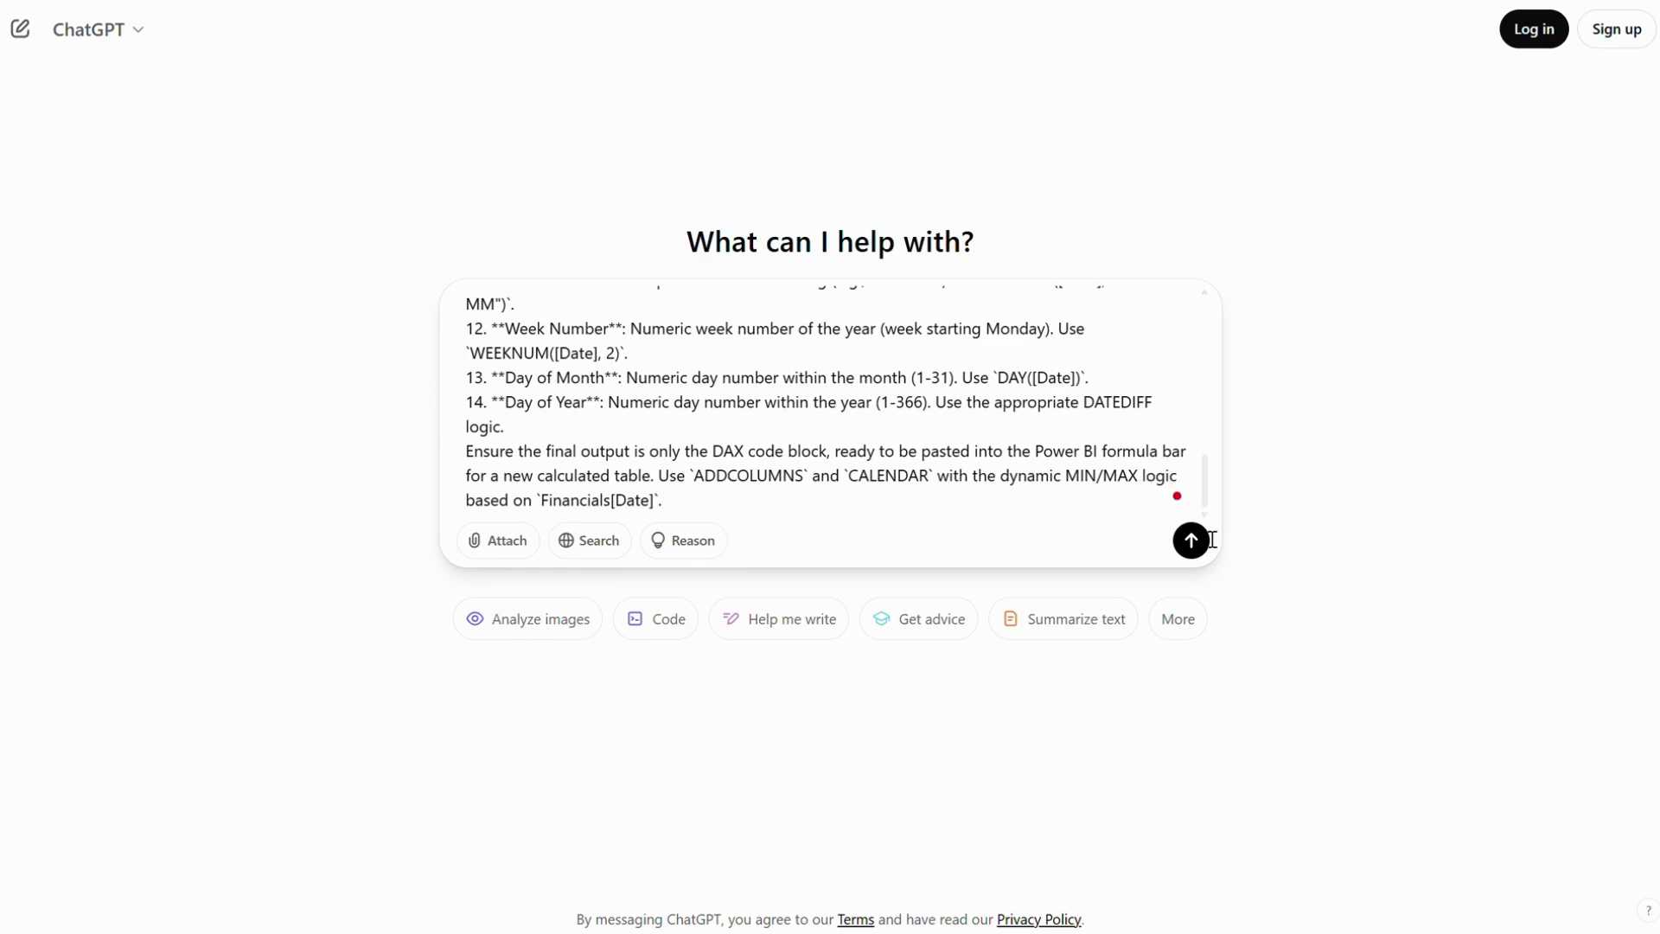
pyautogui.click(1190, 540)
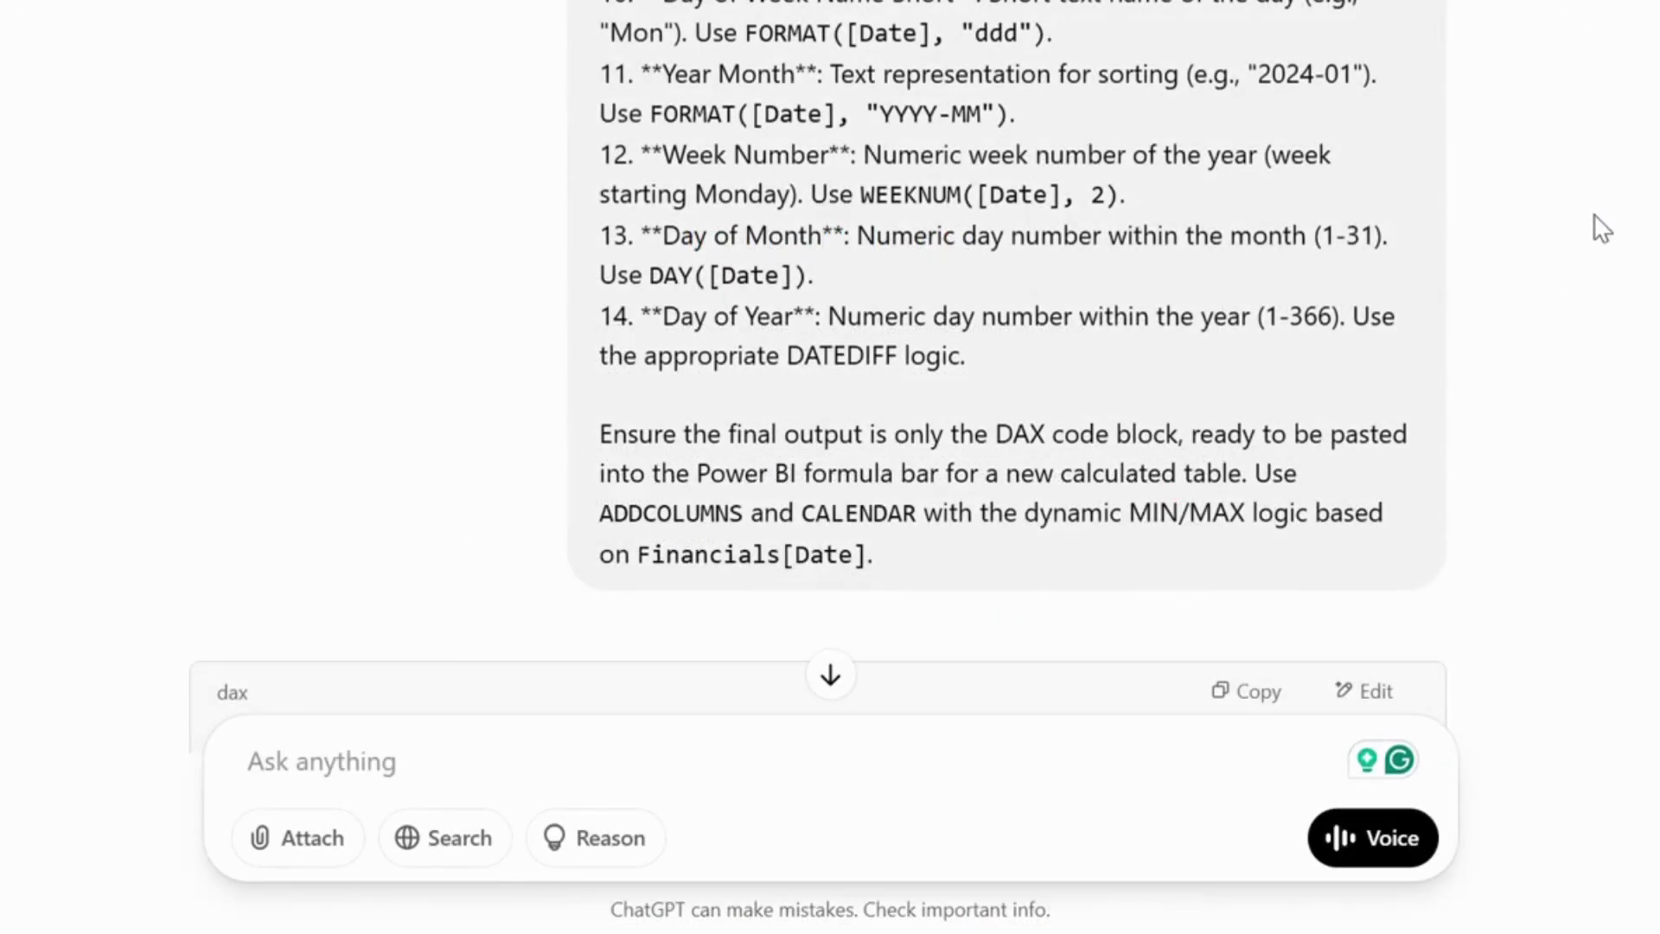
pyautogui.scroll(-10, 1601, 230)
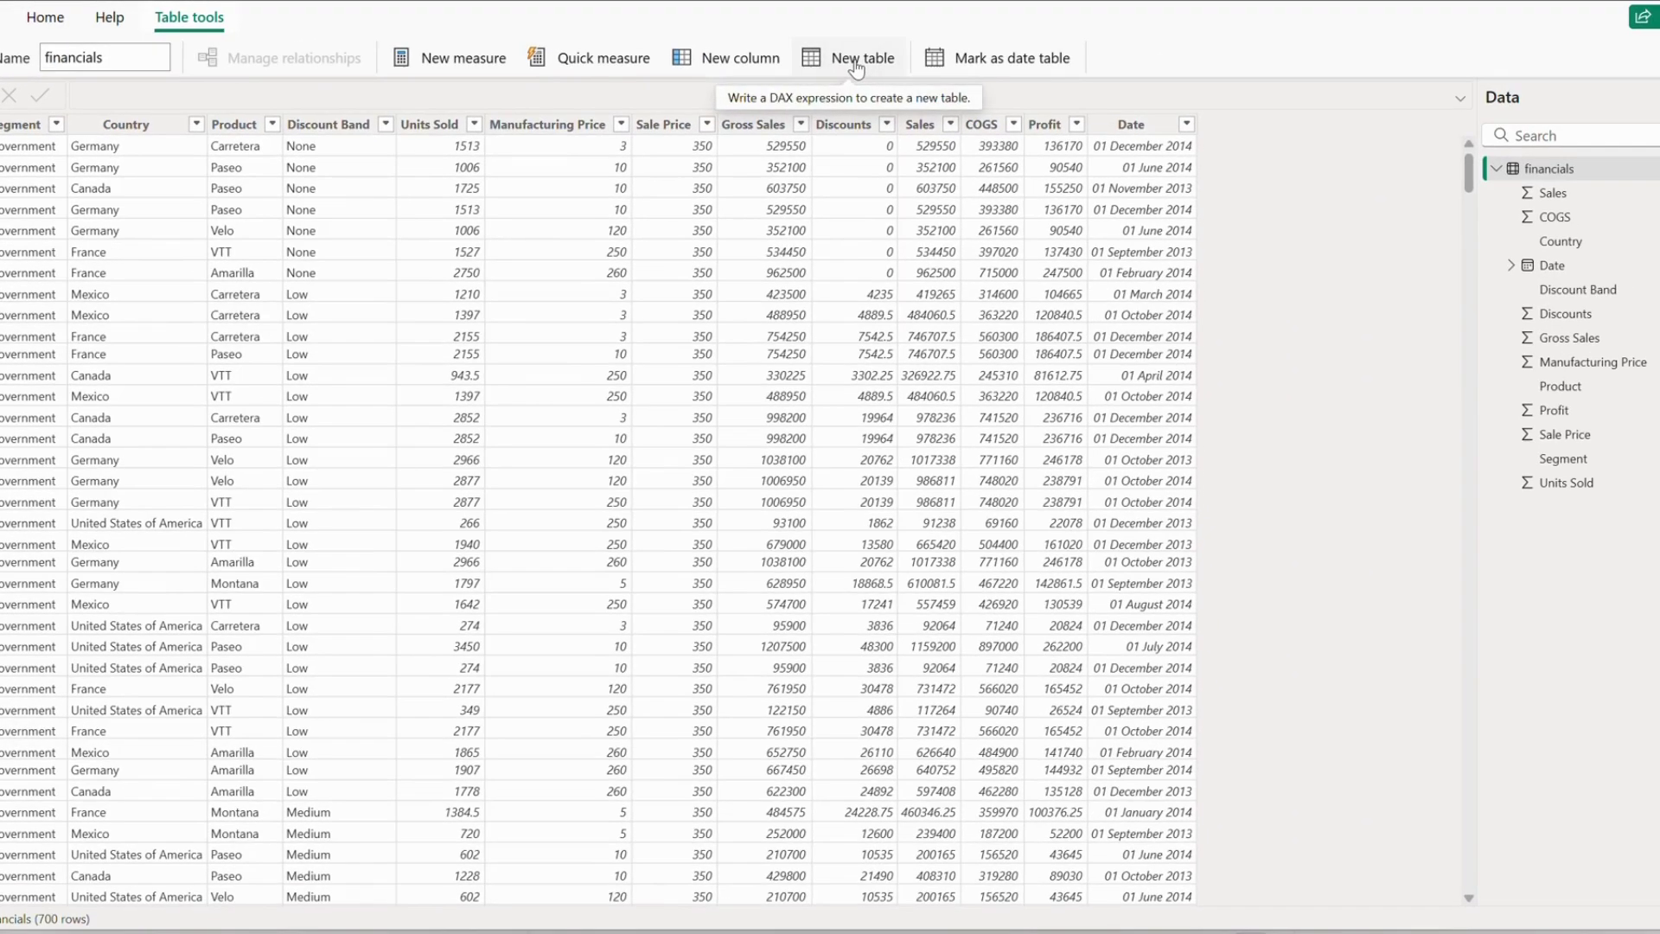
# In Power BI, create a calculated table named DateTable from the generated ADDCOLUMNS and CALENDAR code, with Year through Day of Month columns
pyautogui.click(1244, 99)
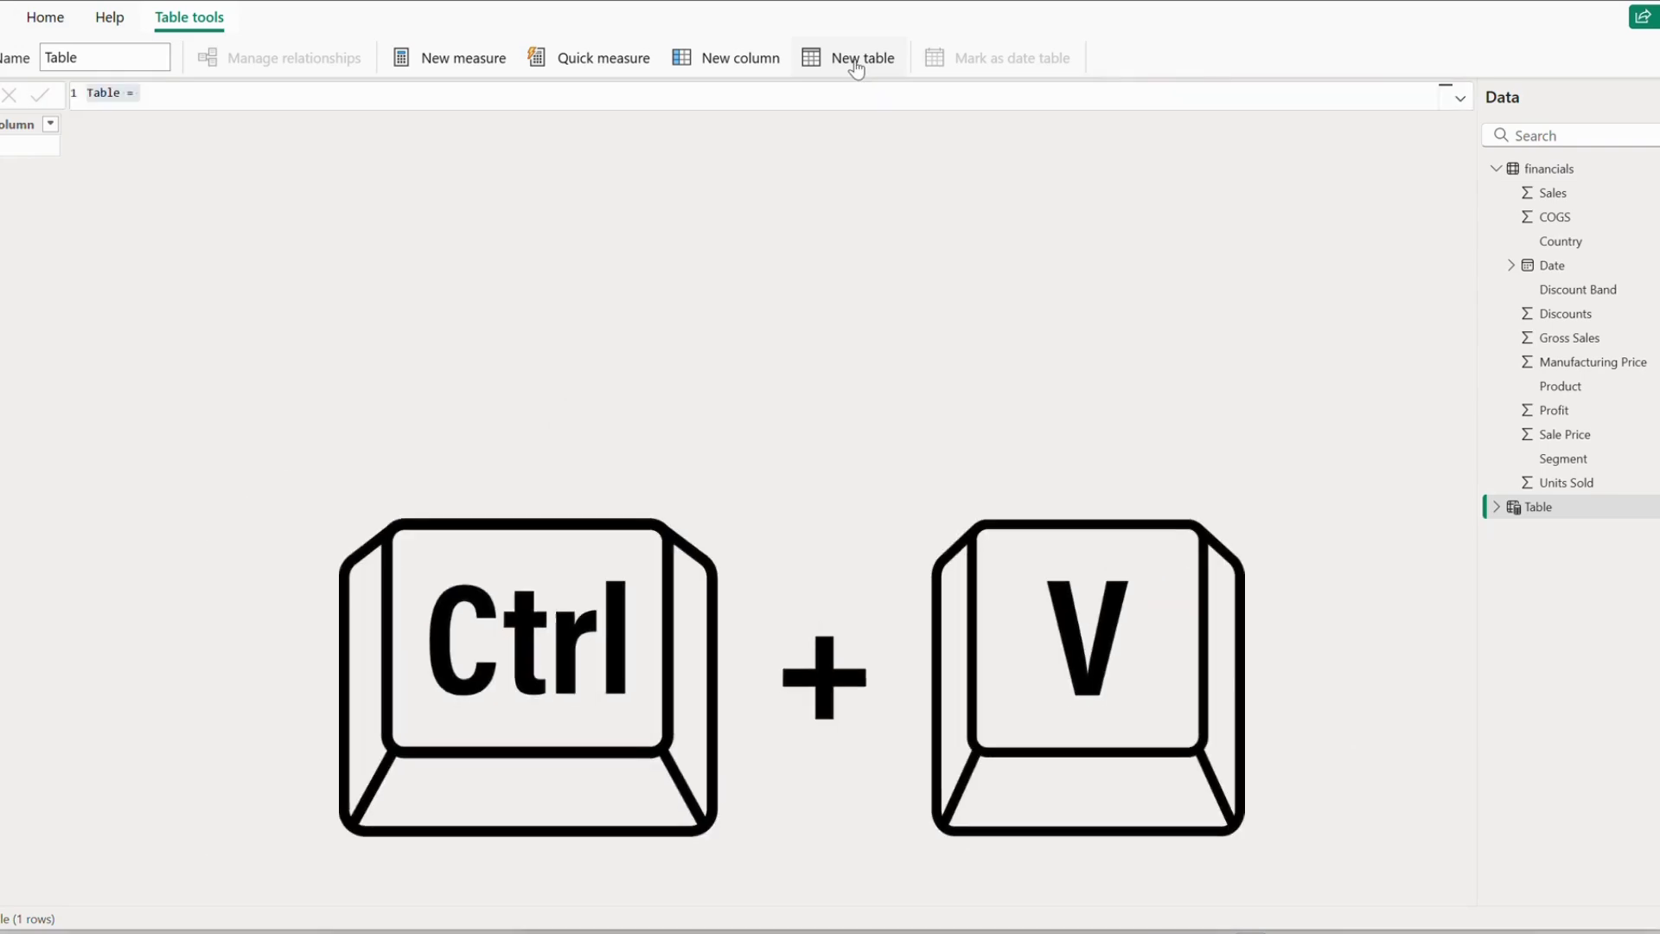
pyautogui.write('DateTable = ADDCOLUMNS(     CALENDAR(         MIN(Financials[Date]),         MAX(Financials[Date])     ),     "Year", YEAR([Date]),     "Month Number", MONTH([Date]),     "Month Name", FORMAT([Date], "MMMM"),     "Month Name Short", FORMAT([Date], "MMM"),     "Quarter Number", QUARTER([Date]),     "Quarter", "Q" & QUARTER([Date]),     "Day of Week Number", WEEKDAY([Date], 2),     "Day of Week Name", FORMAT([Date], "dddd"),     "Day of Week Name Short", FORMAT([Date], "ddd"),     "Year Month", FORMAT([Date], "YYYY-MM"),     "Week Number", WEEKNUM([Date], 2),     "Day of Month", DAY([Date]) )')
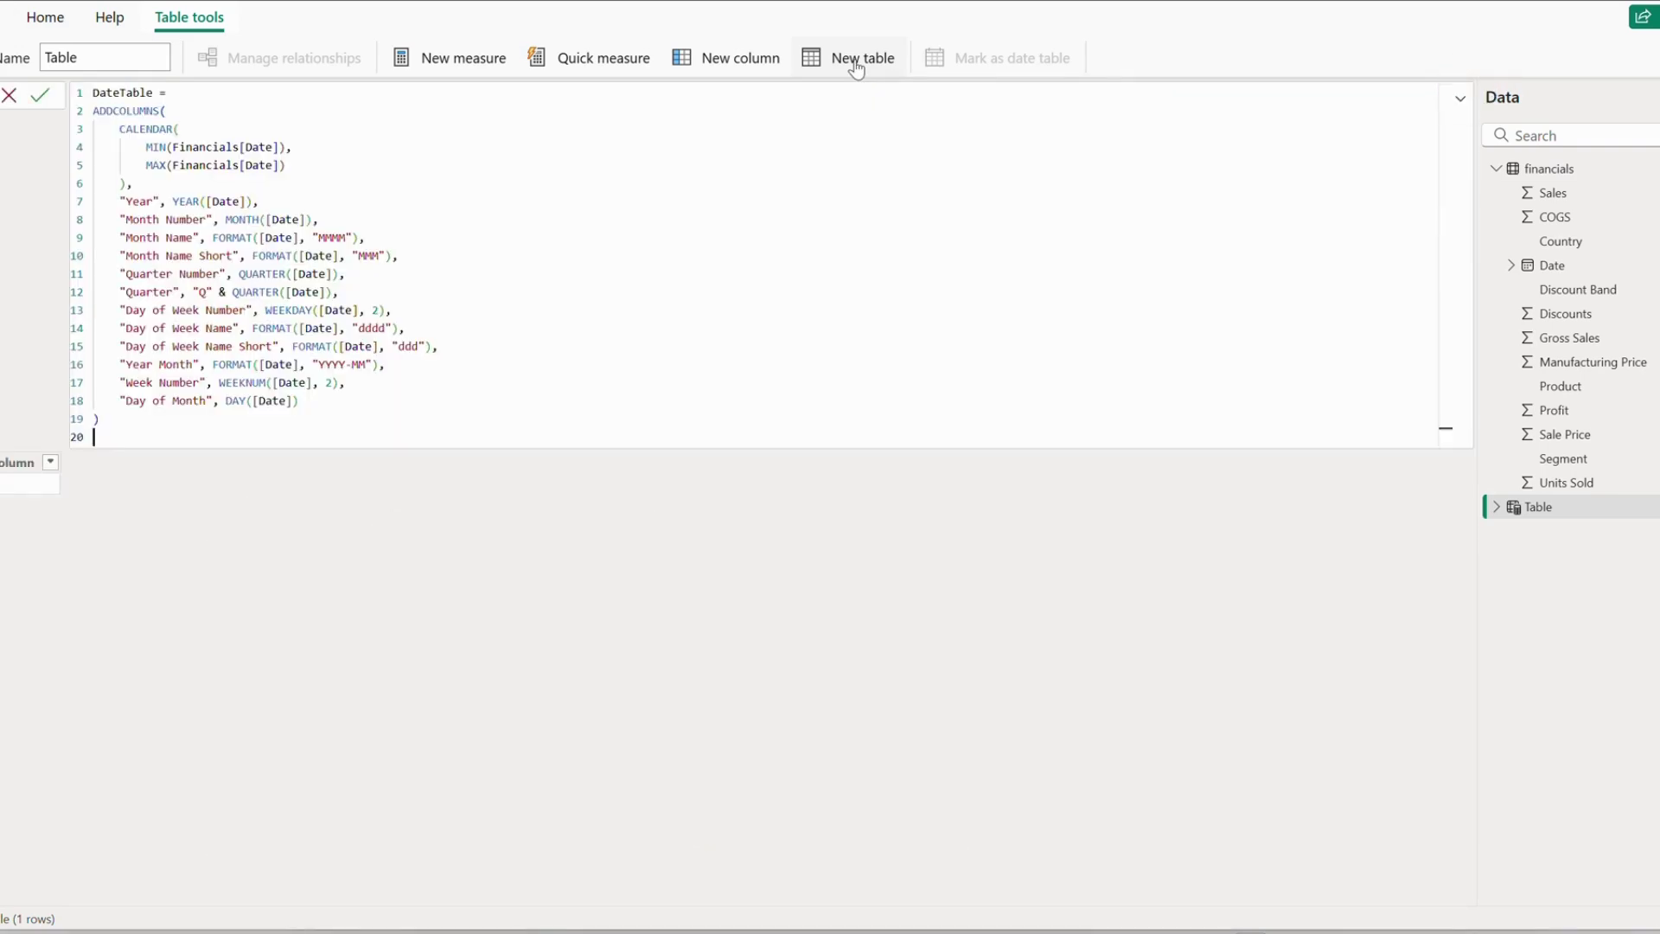
pyautogui.press('Return')
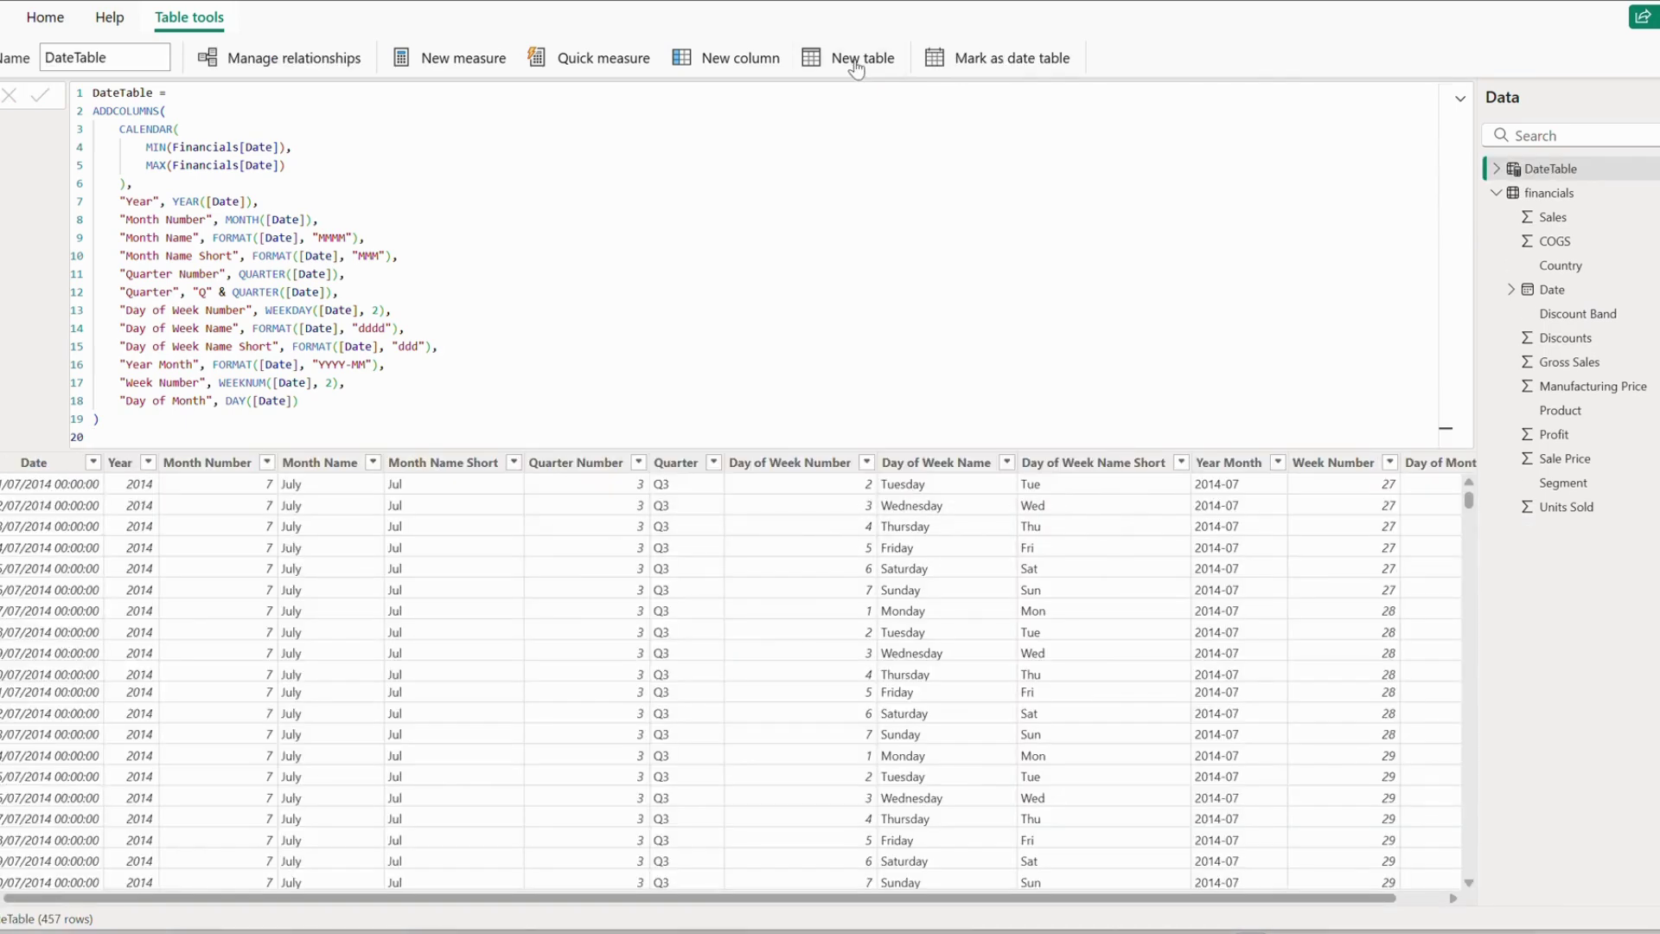
# Mark DateTable as a date table with Date as its date column and save the setting
pyautogui.click(1006, 65)
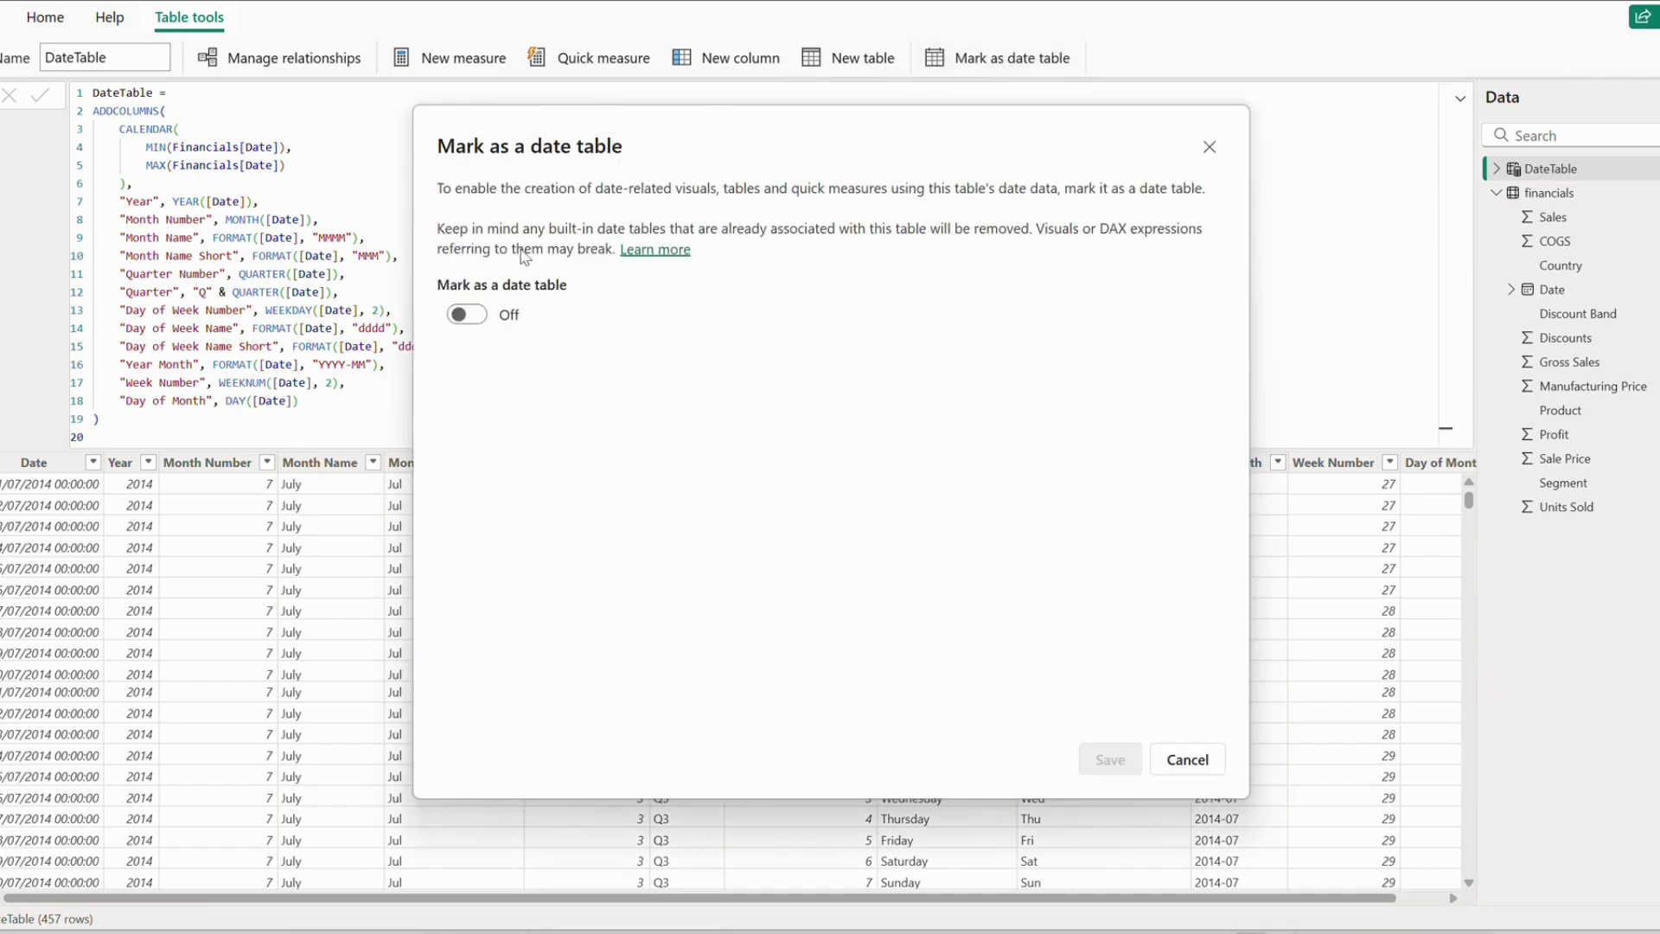
pyautogui.click(460, 314)
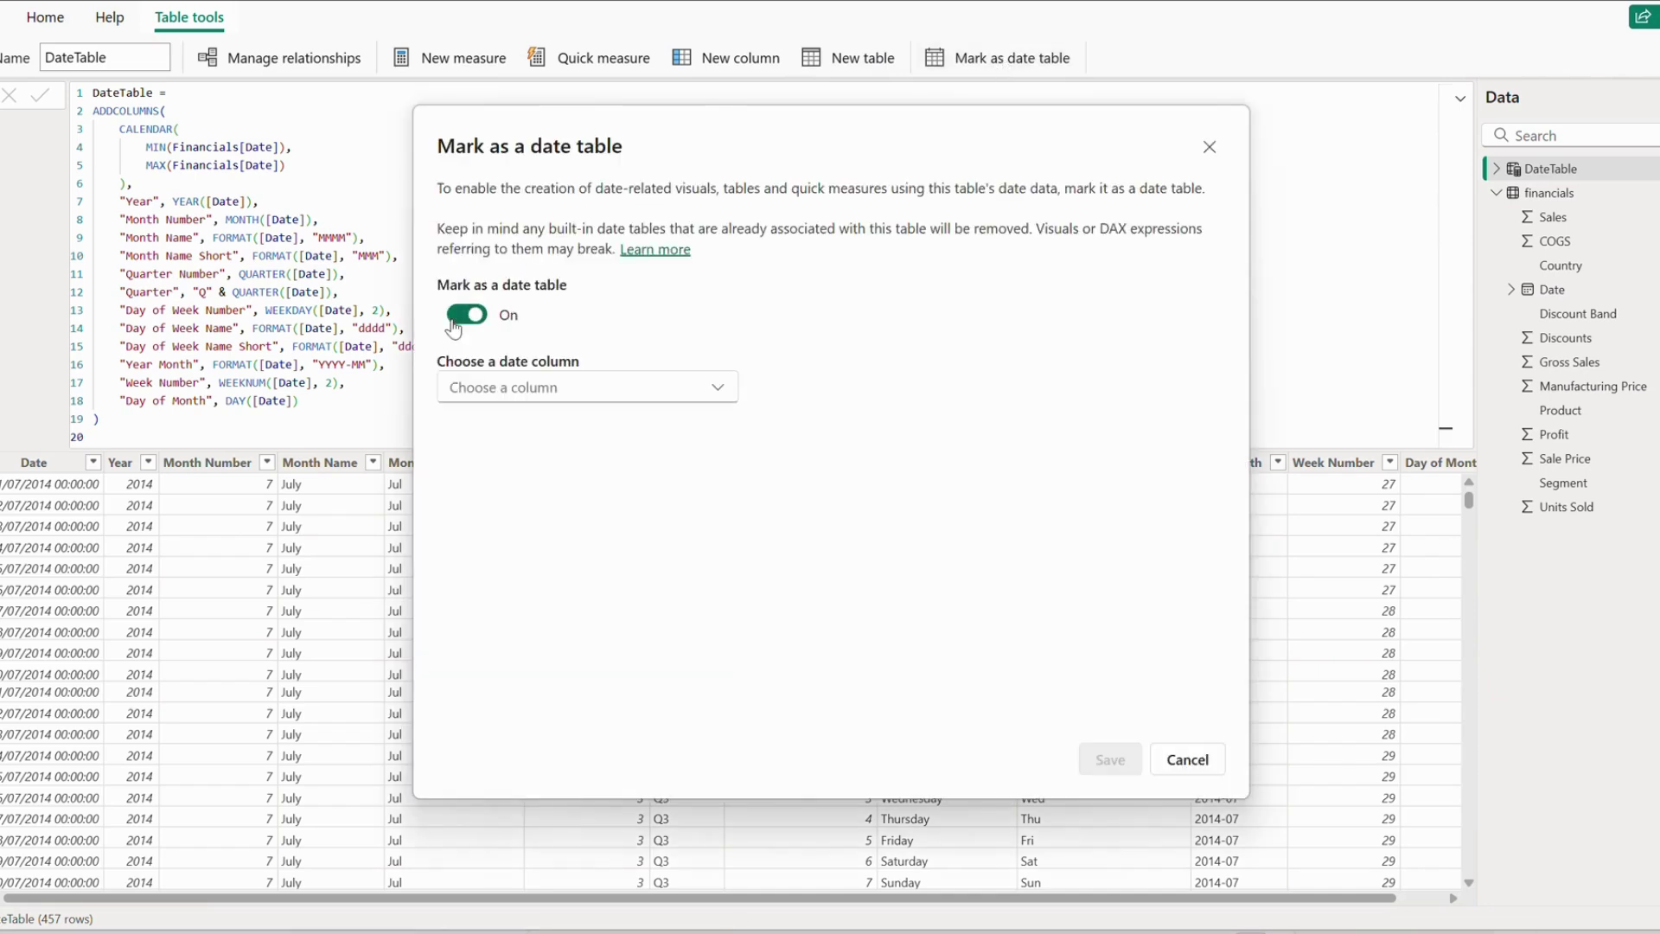
pyautogui.click(505, 390)
pyautogui.click(515, 419)
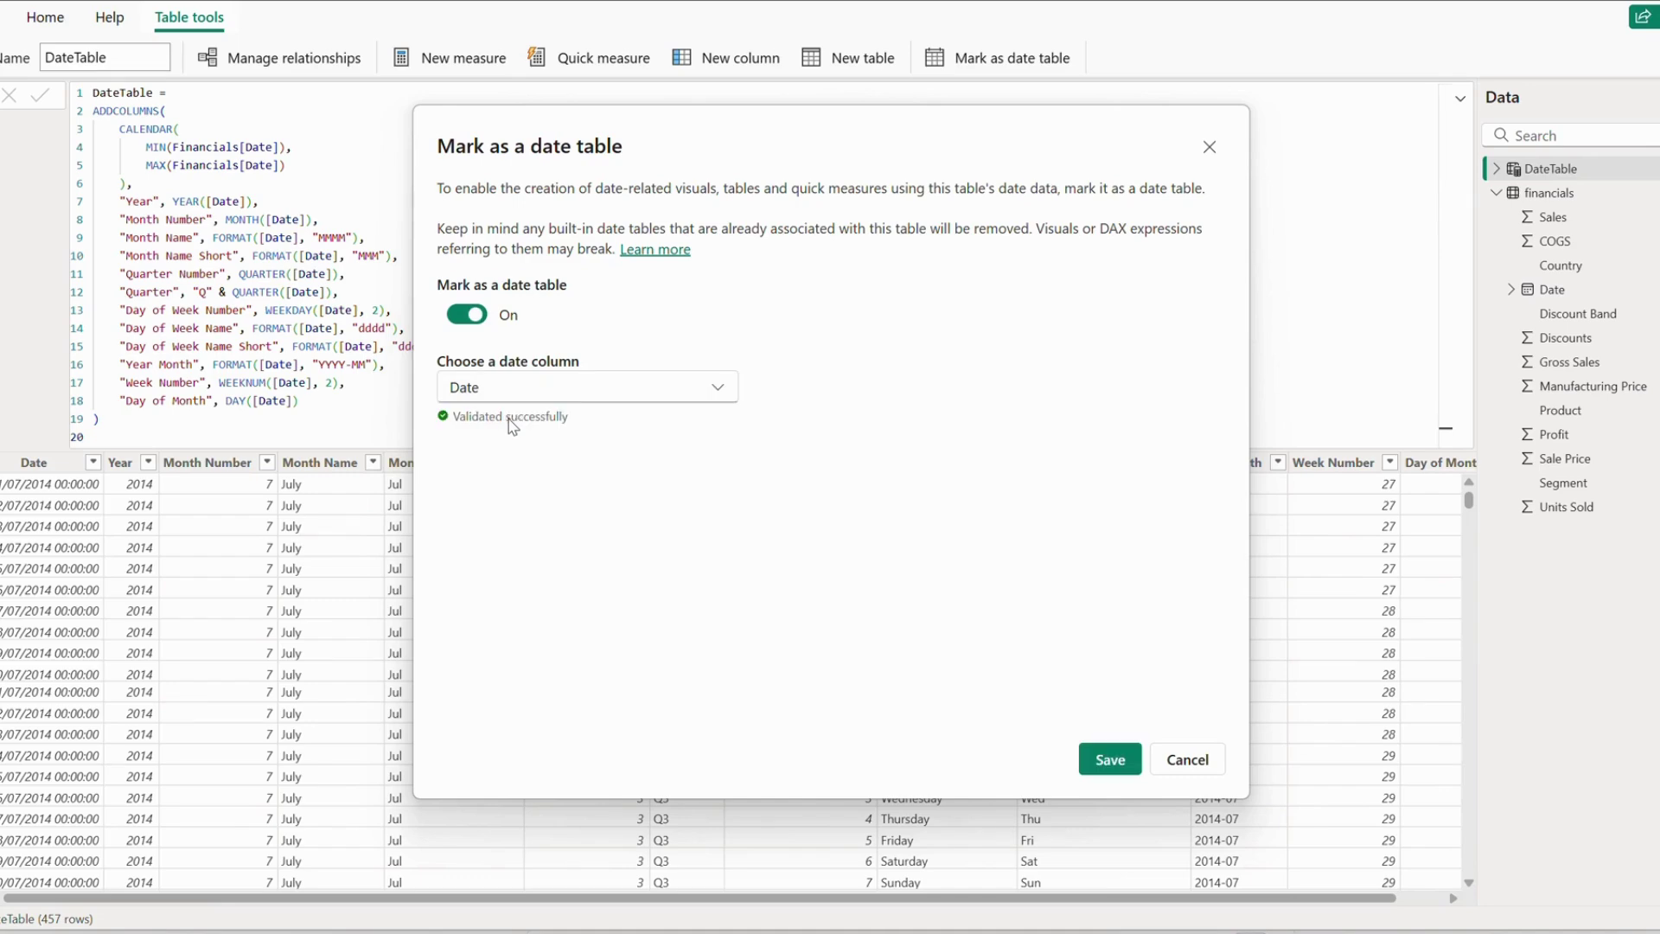
pyautogui.click(1111, 760)
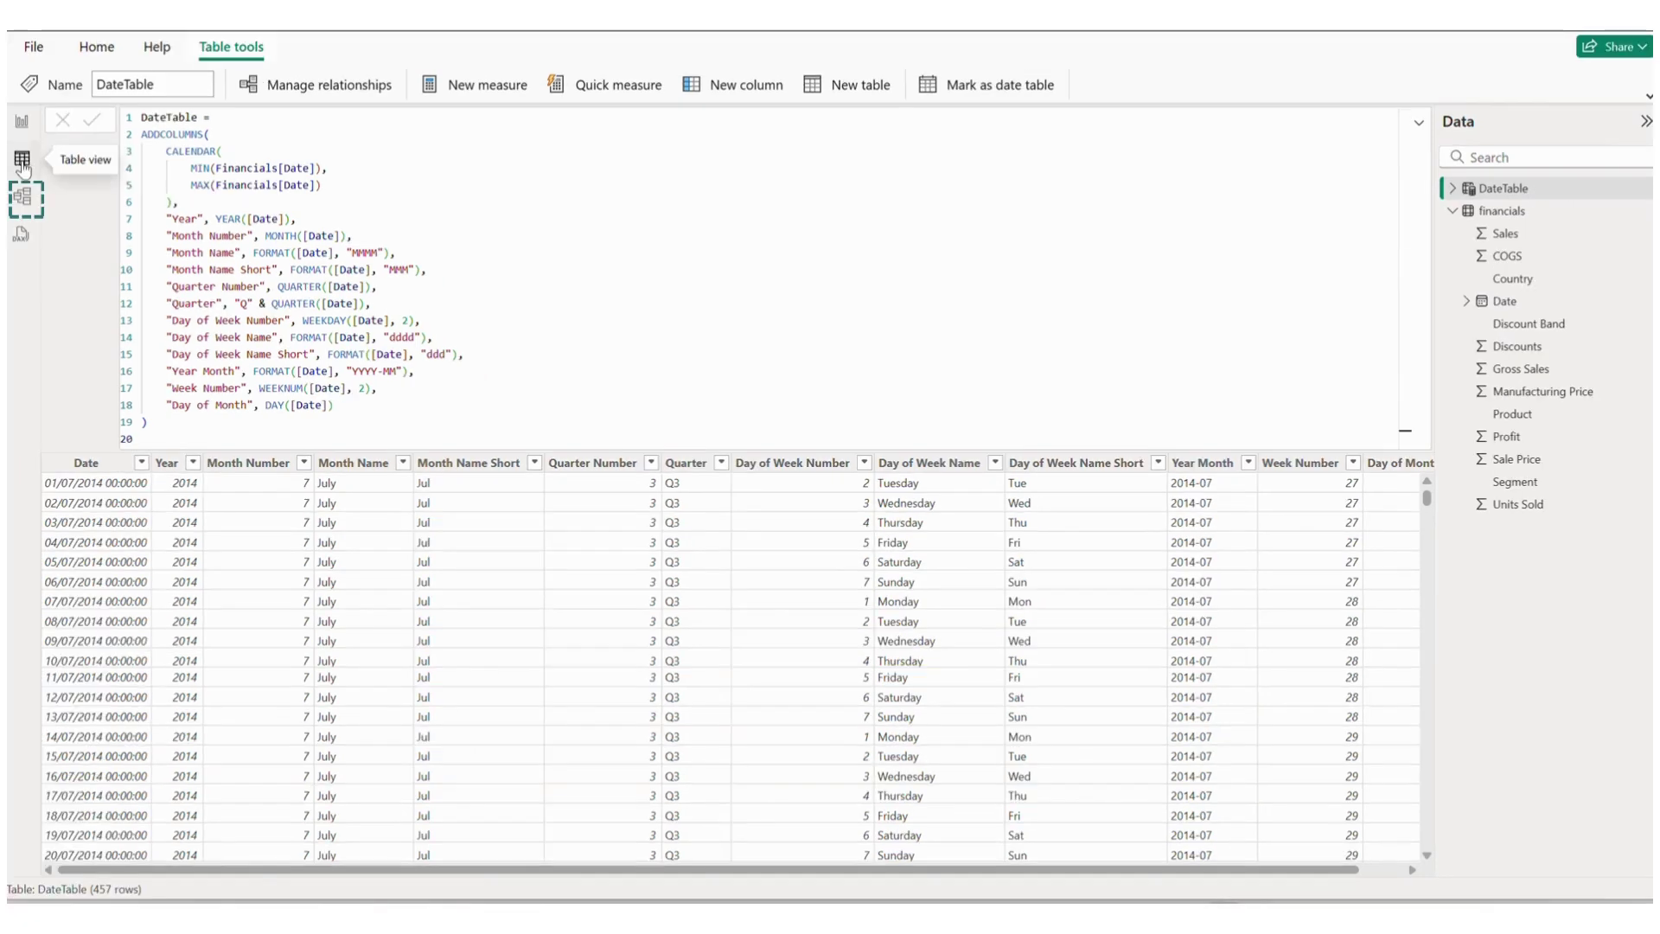
# Create an active one-to-many, single-direction relationship from DateTable Date to financials Date, and move the DateTable card farther from financials
pyautogui.click(25, 209)
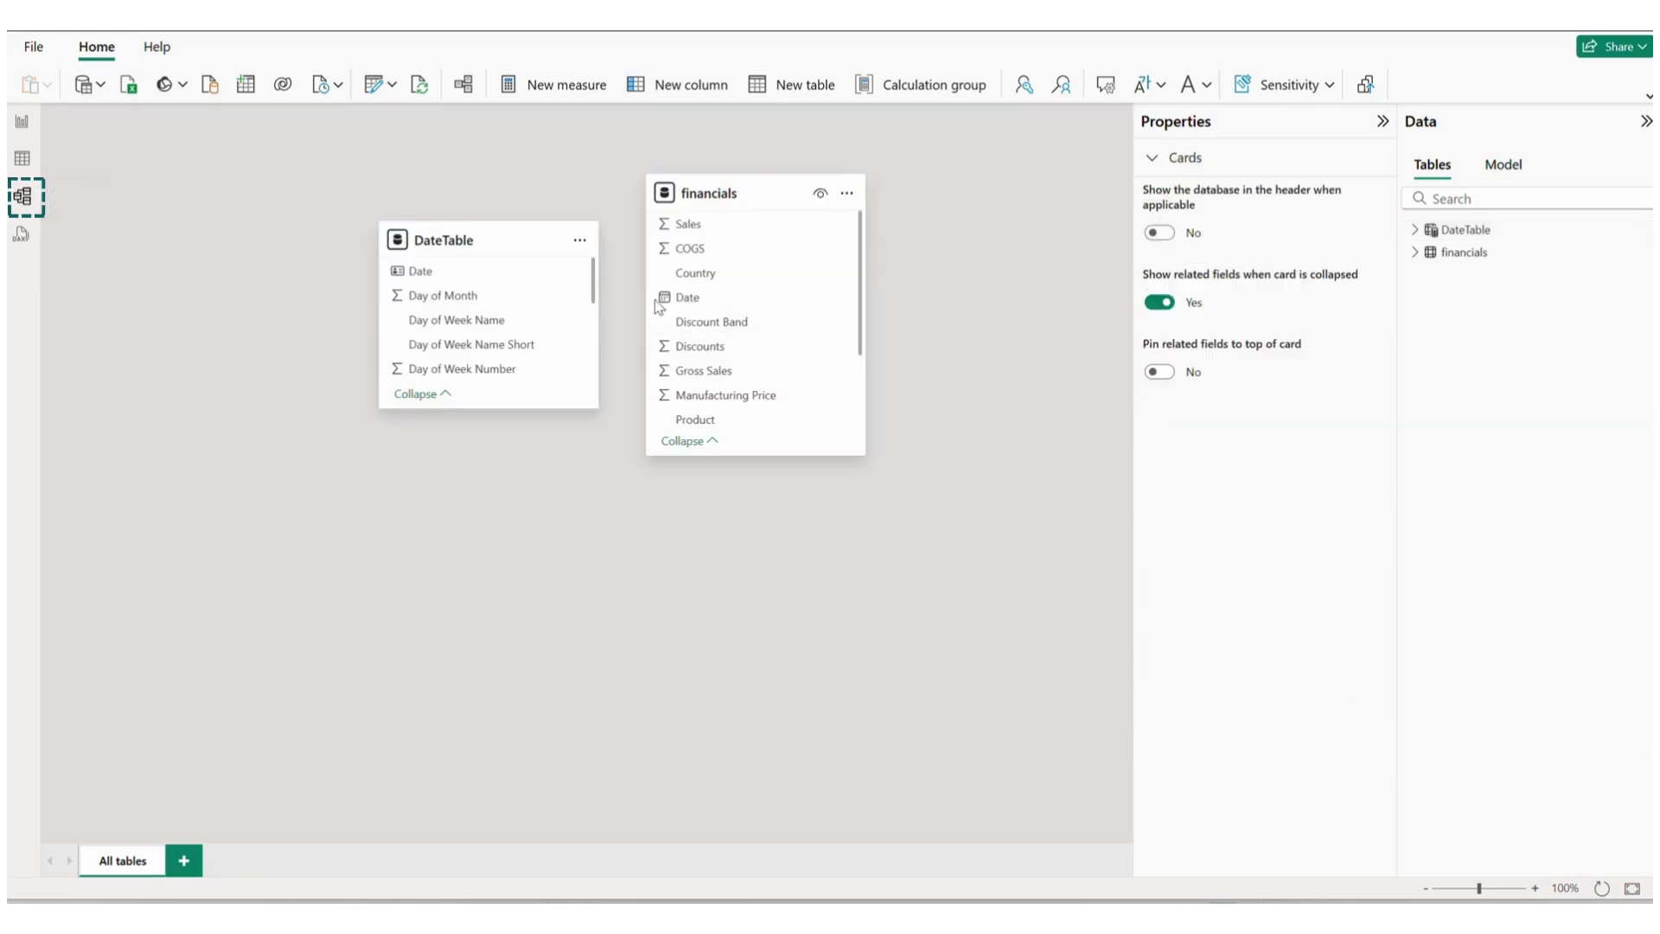
pyautogui.click(486, 273)
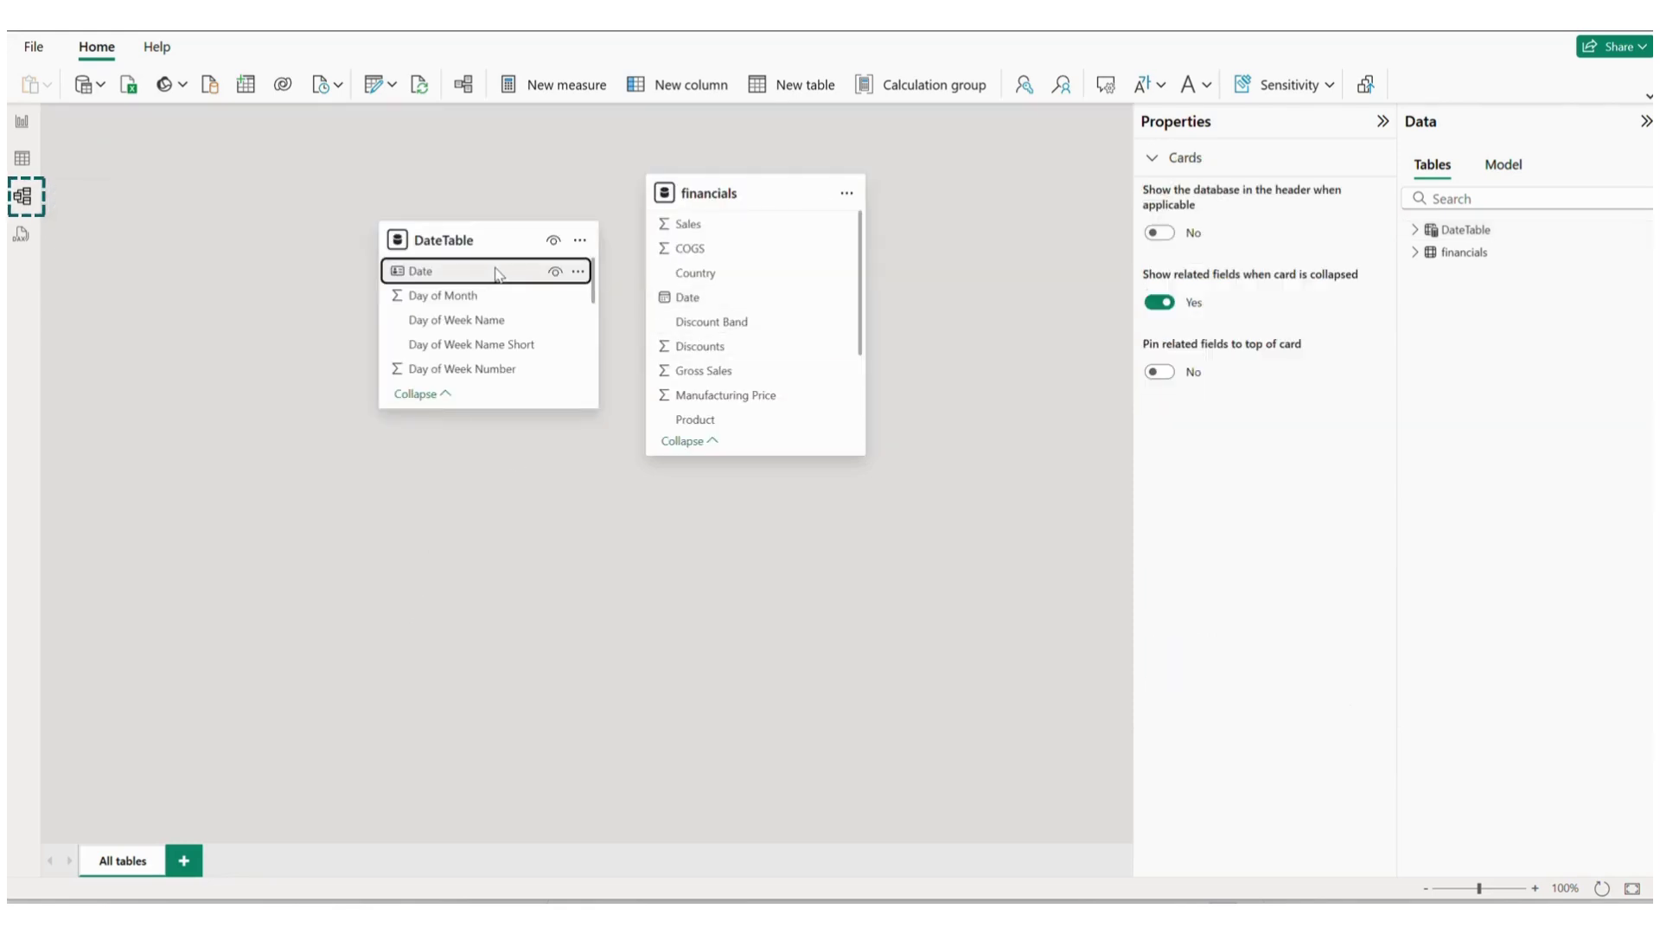
pyautogui.moveTo(497, 273); pyautogui.dragTo(698, 304)
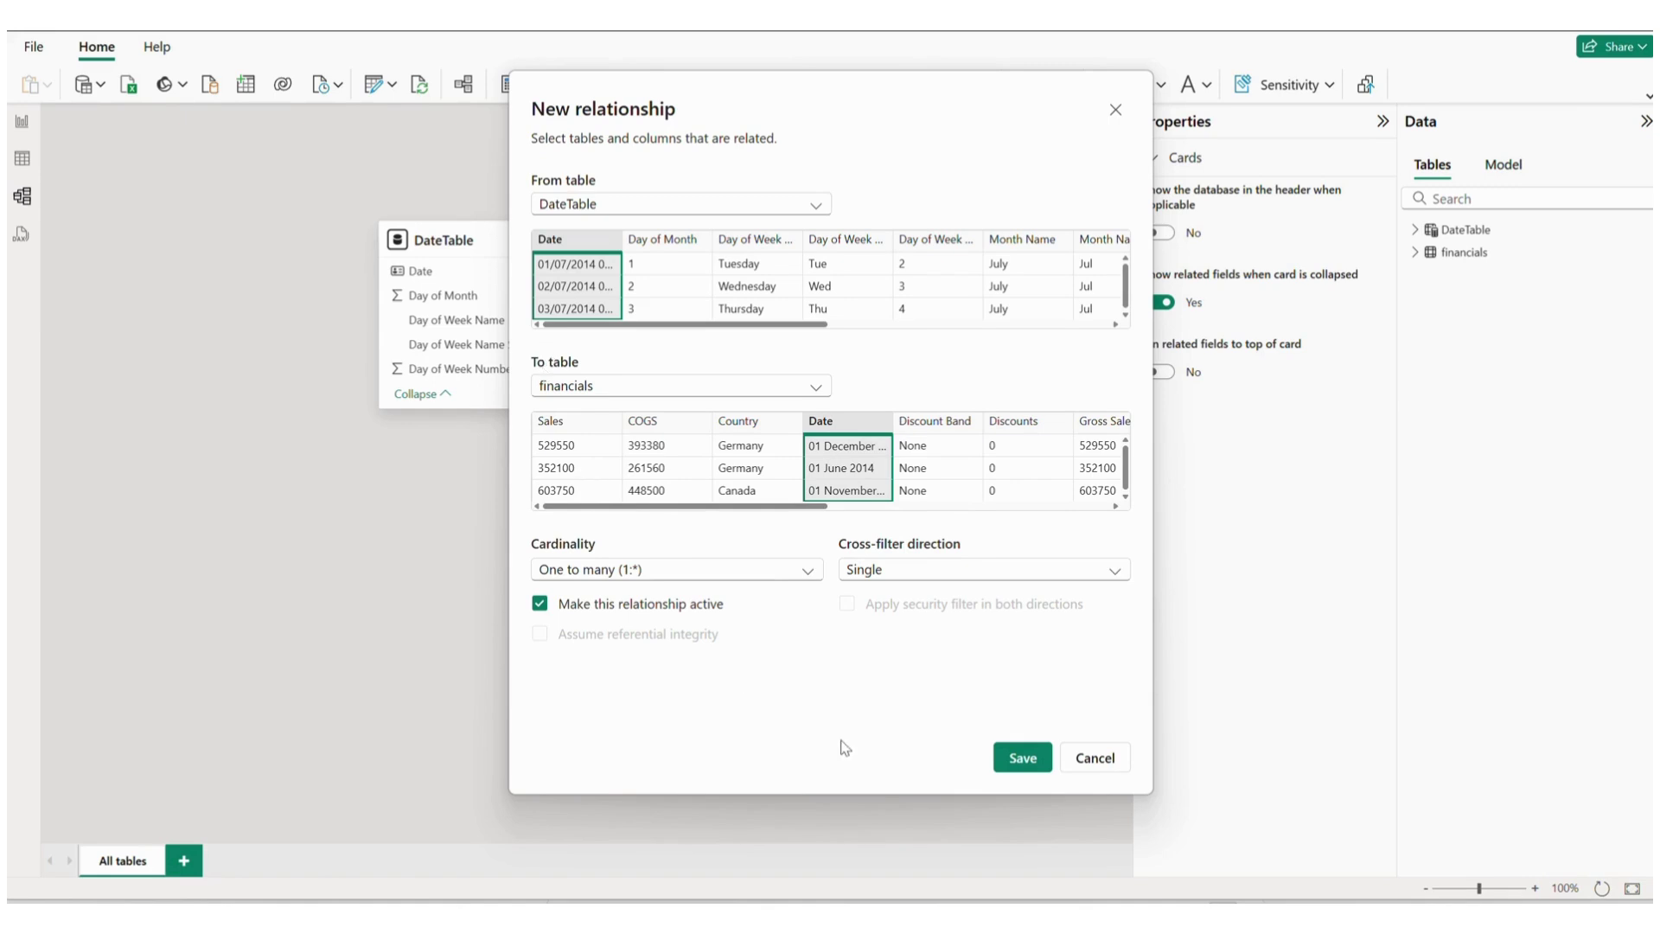
pyautogui.click(1037, 767)
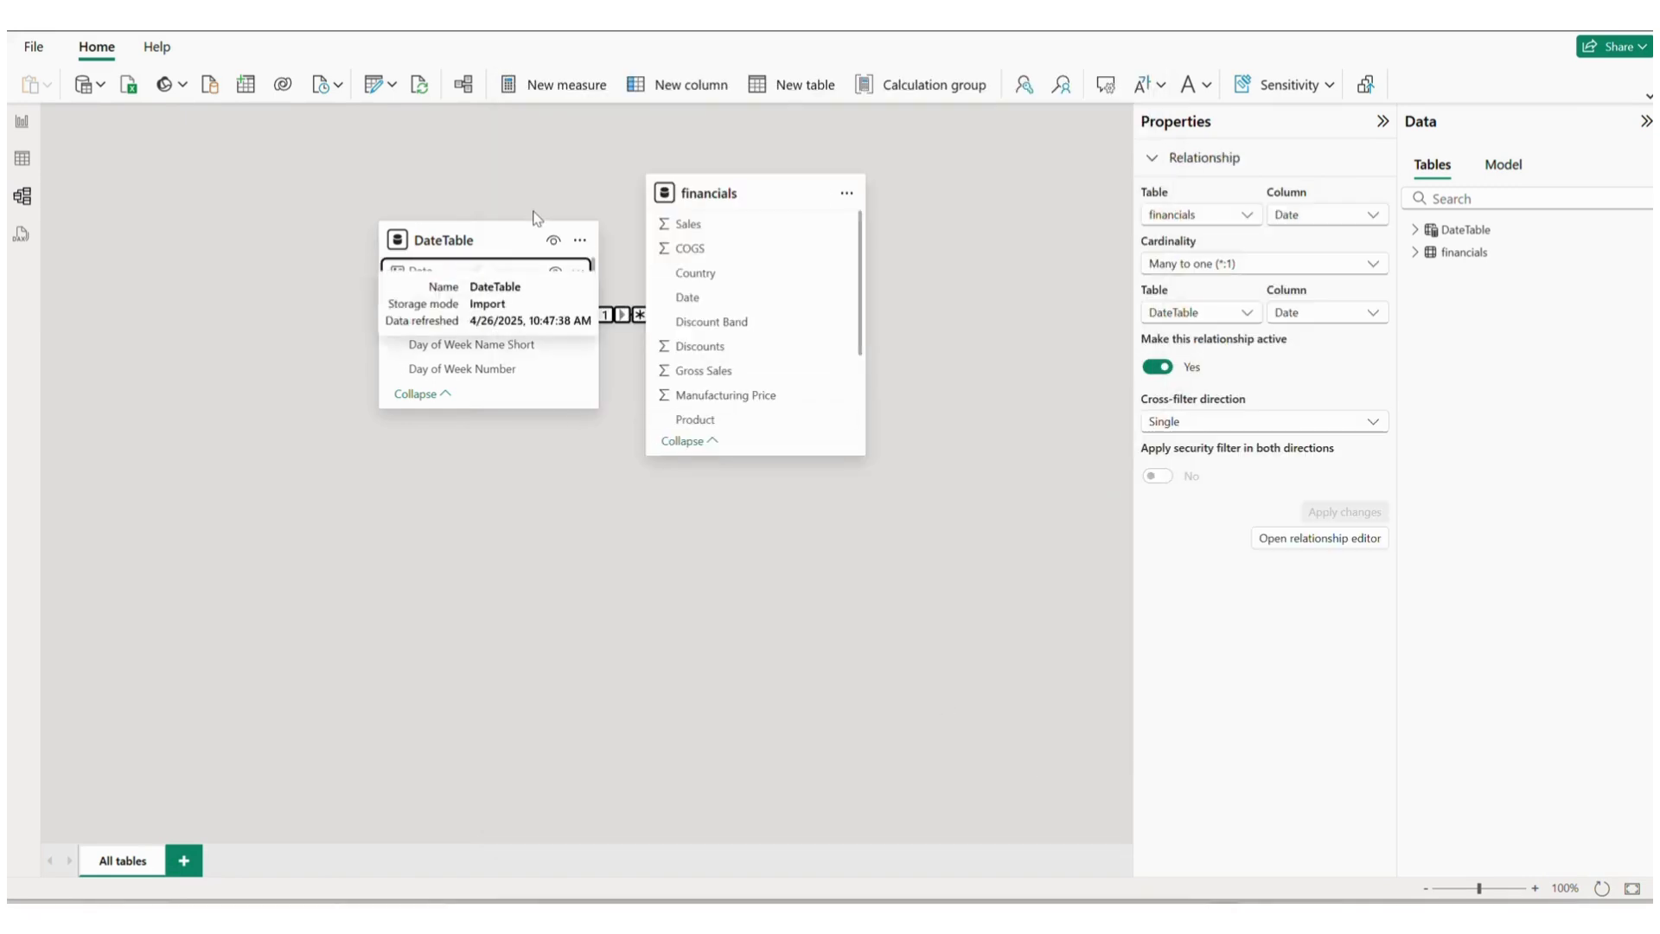
pyautogui.moveTo(495, 240); pyautogui.dragTo(361, 233)
pyautogui.click(438, 579)
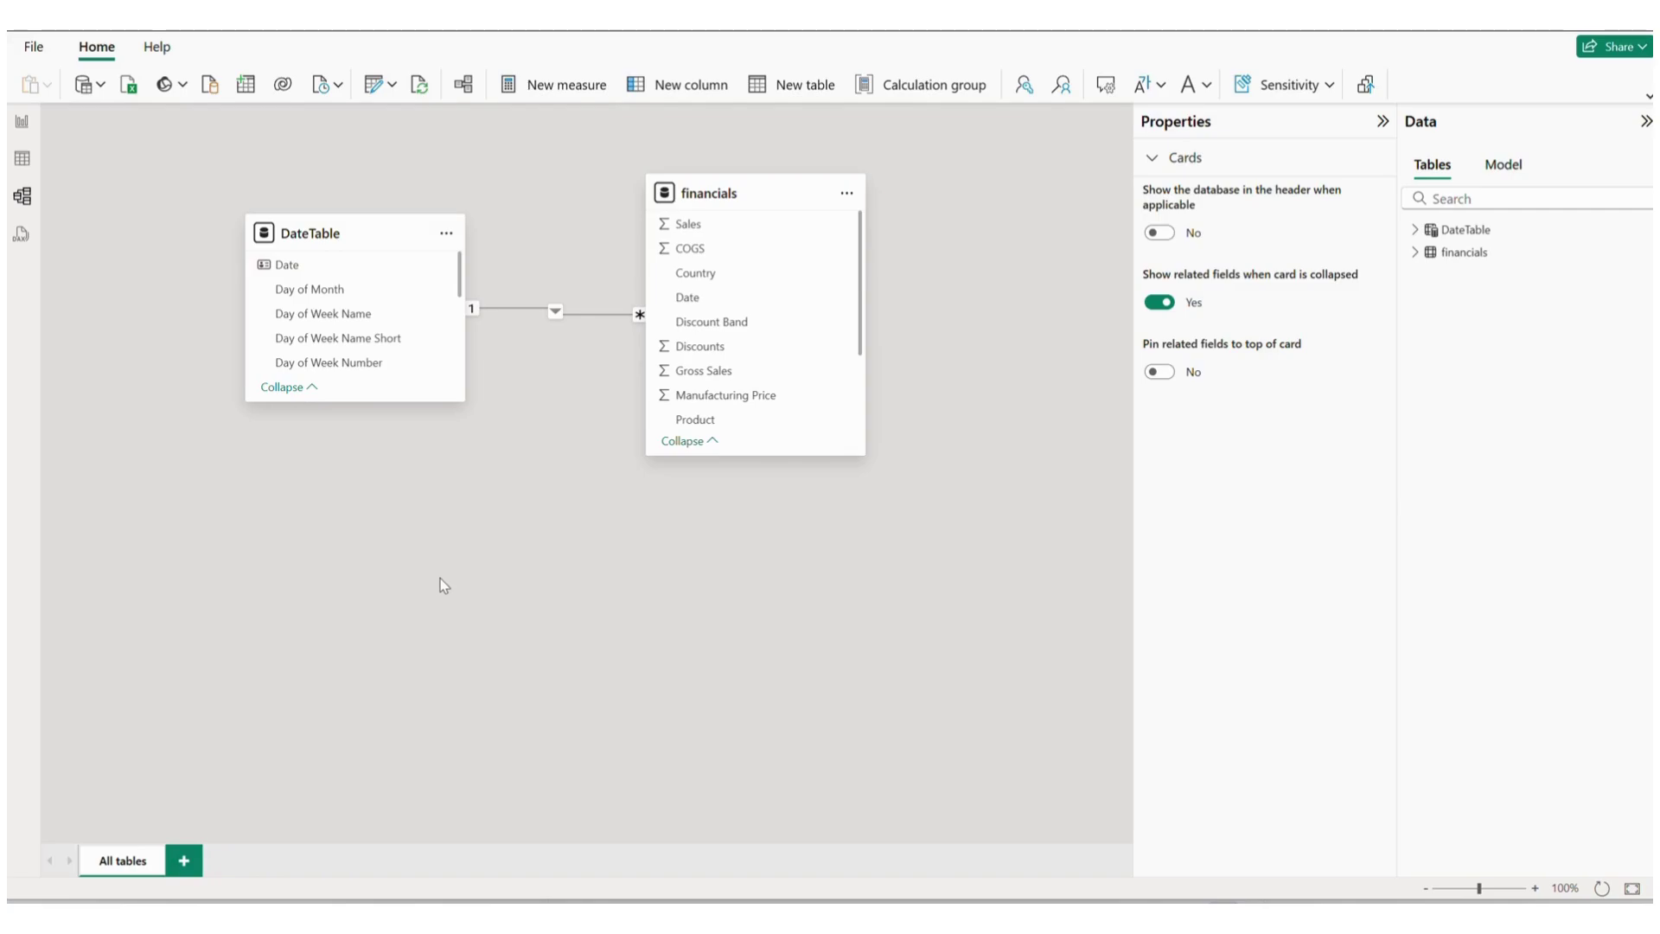
# Sort the Month Name and Month Name Short columns of DateTable by Month Number
pyautogui.click(22, 158)
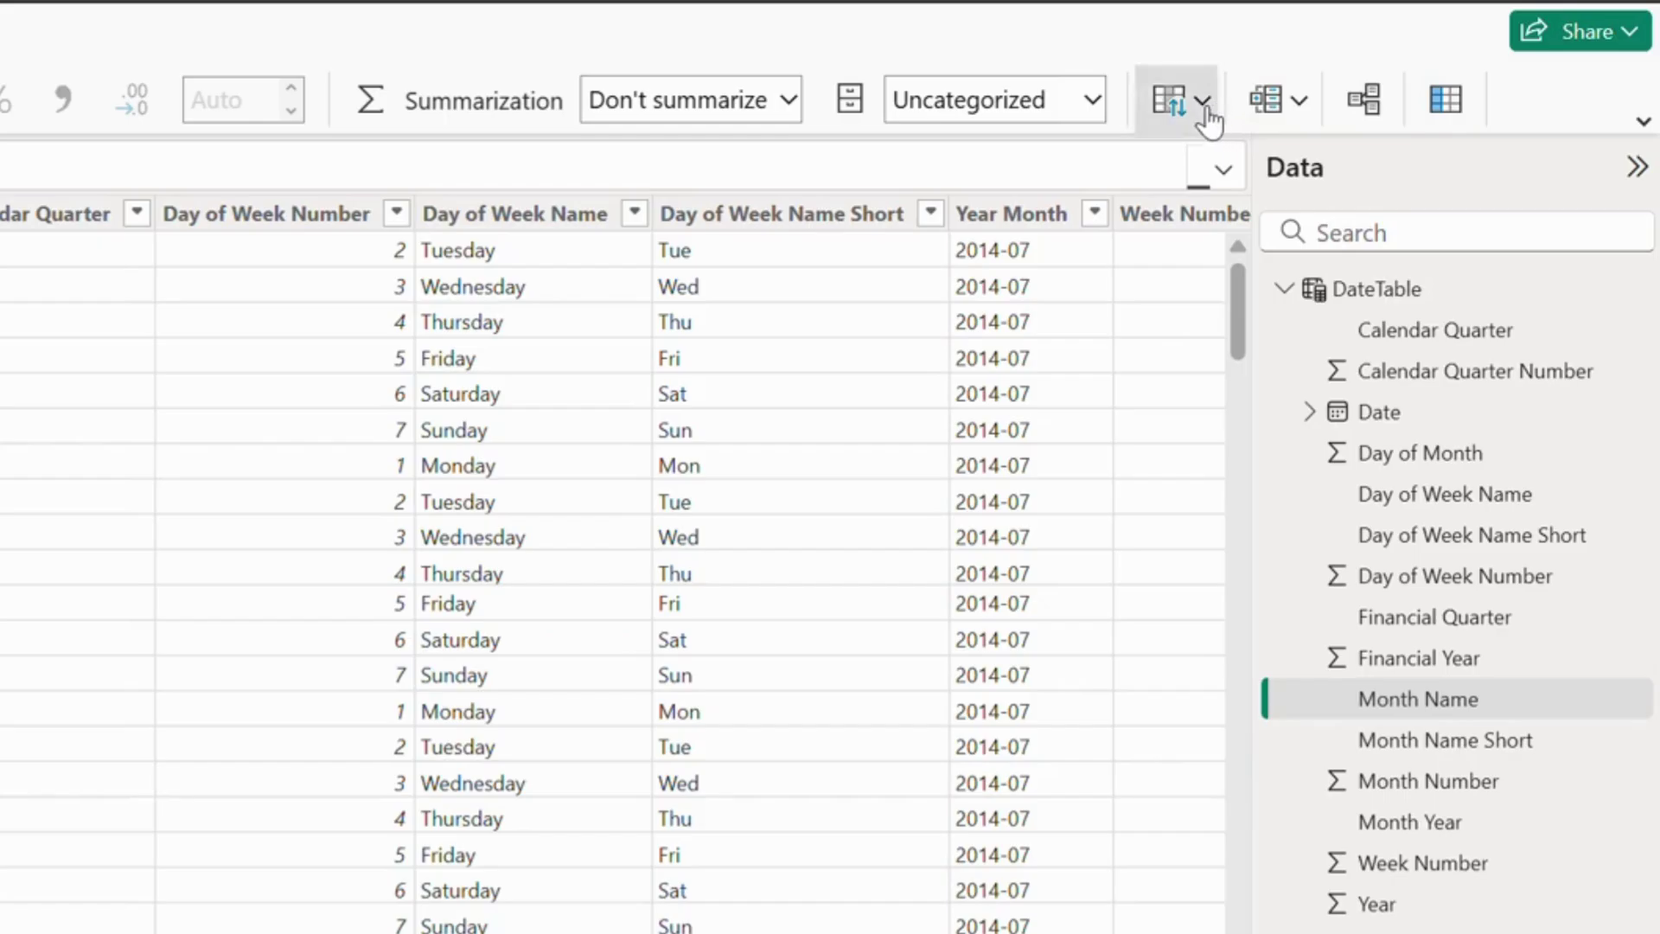
pyautogui.click(1202, 101)
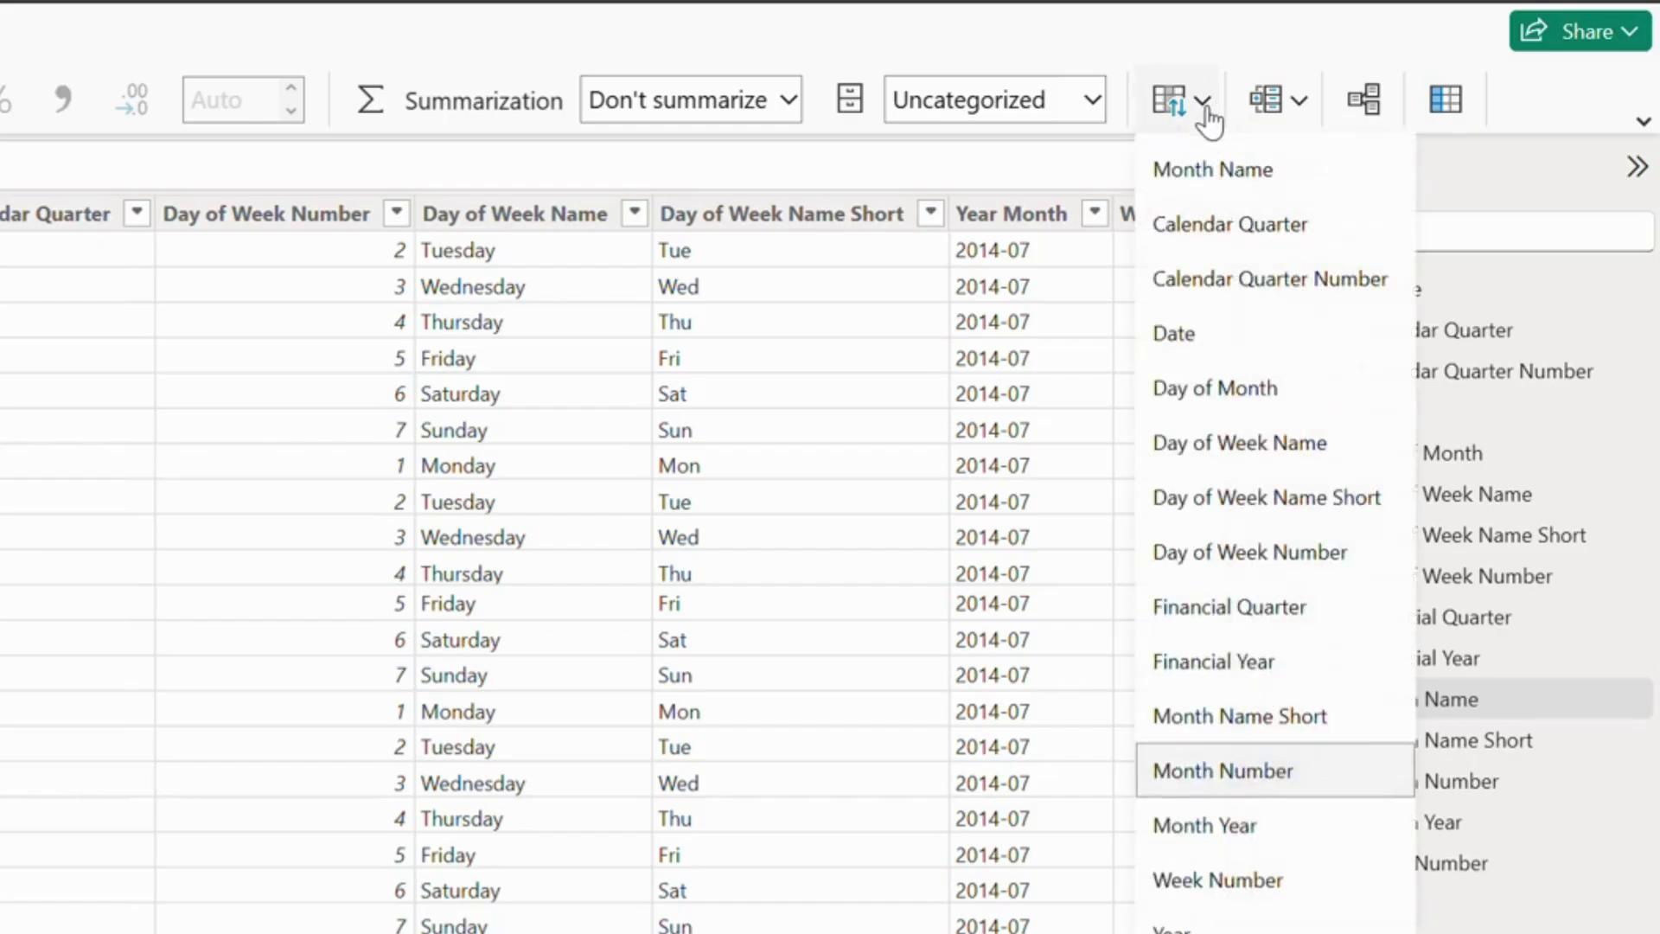
pyautogui.click(1274, 792)
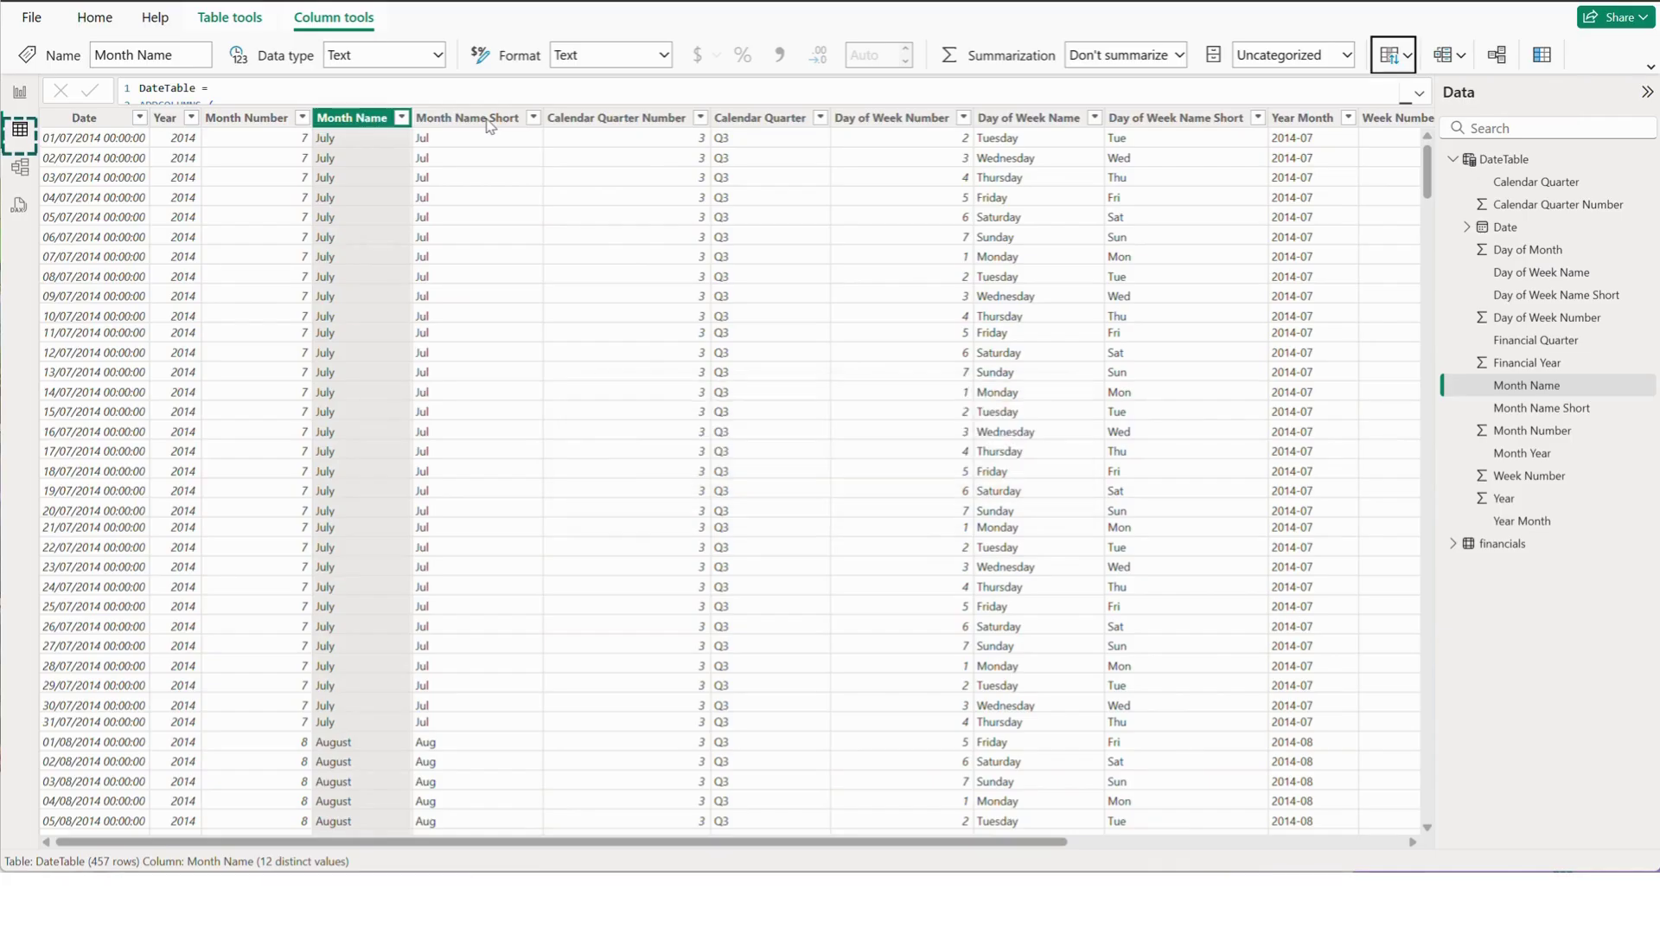
pyautogui.click(489, 126)
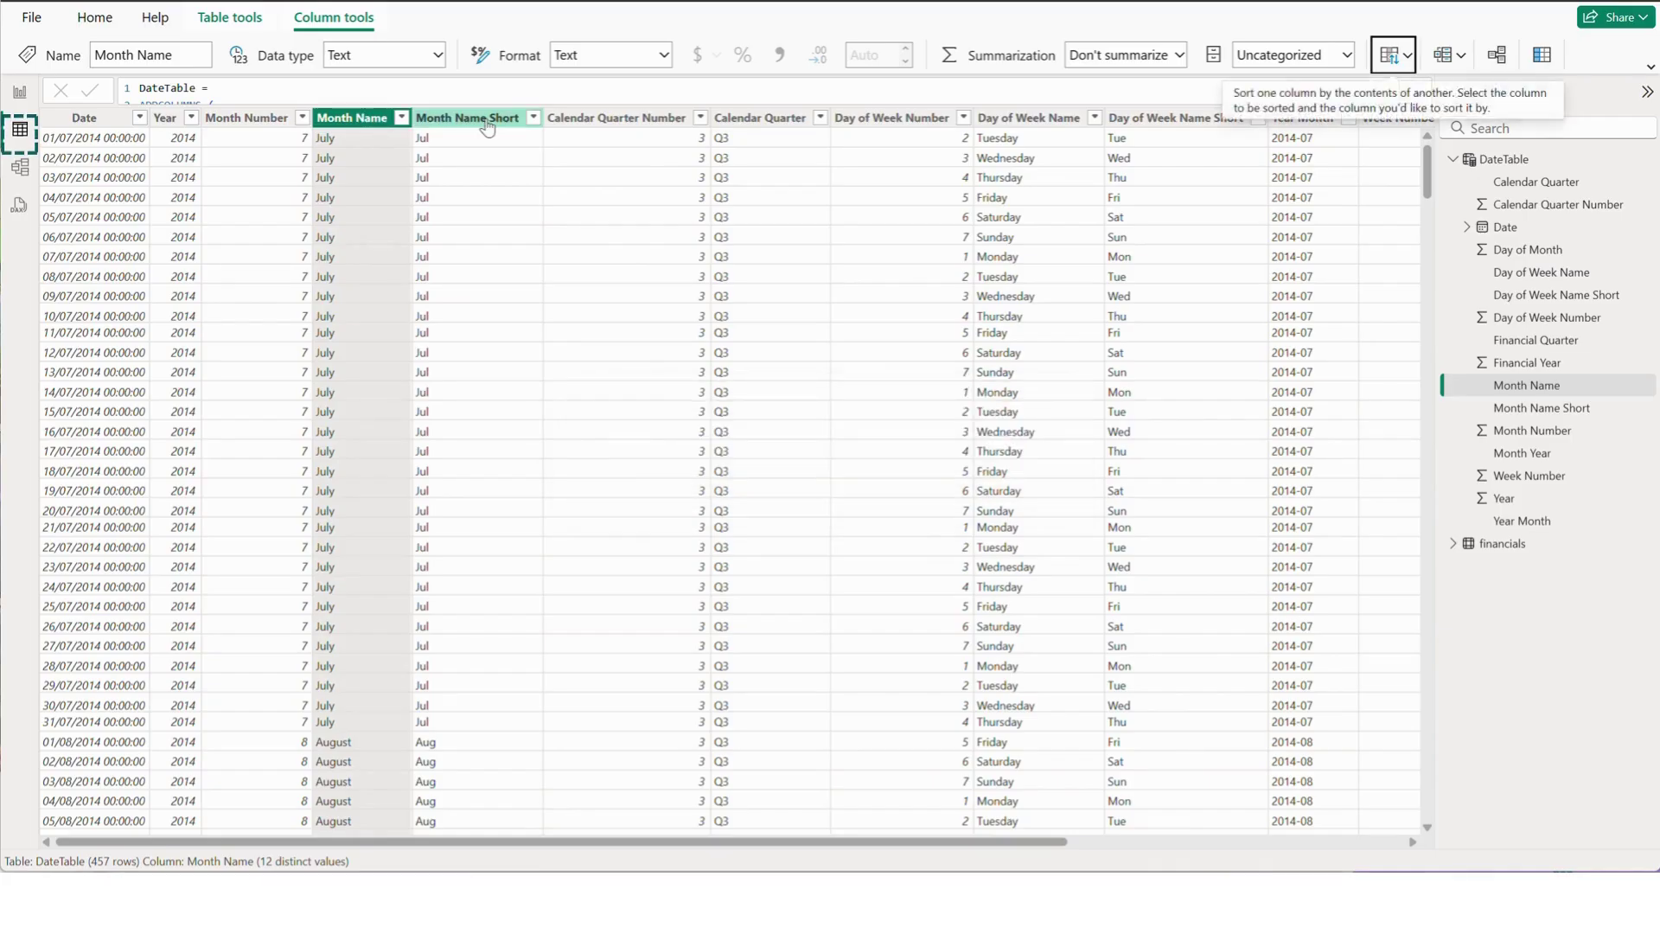
pyautogui.click(1406, 61)
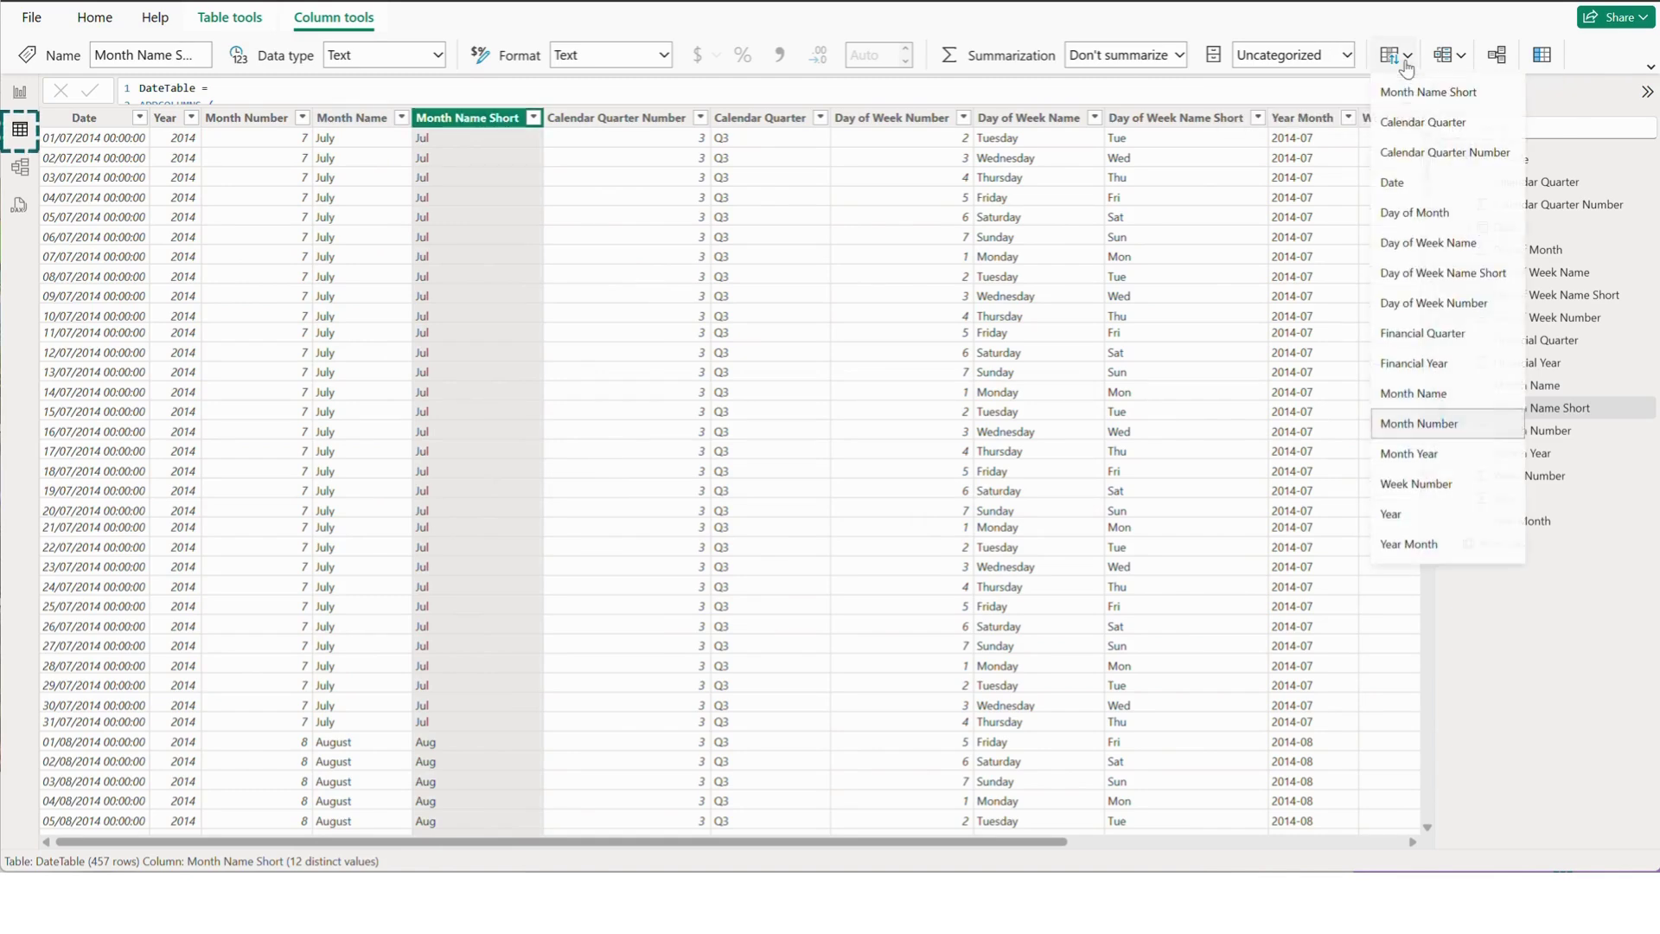
pyautogui.click(1448, 432)
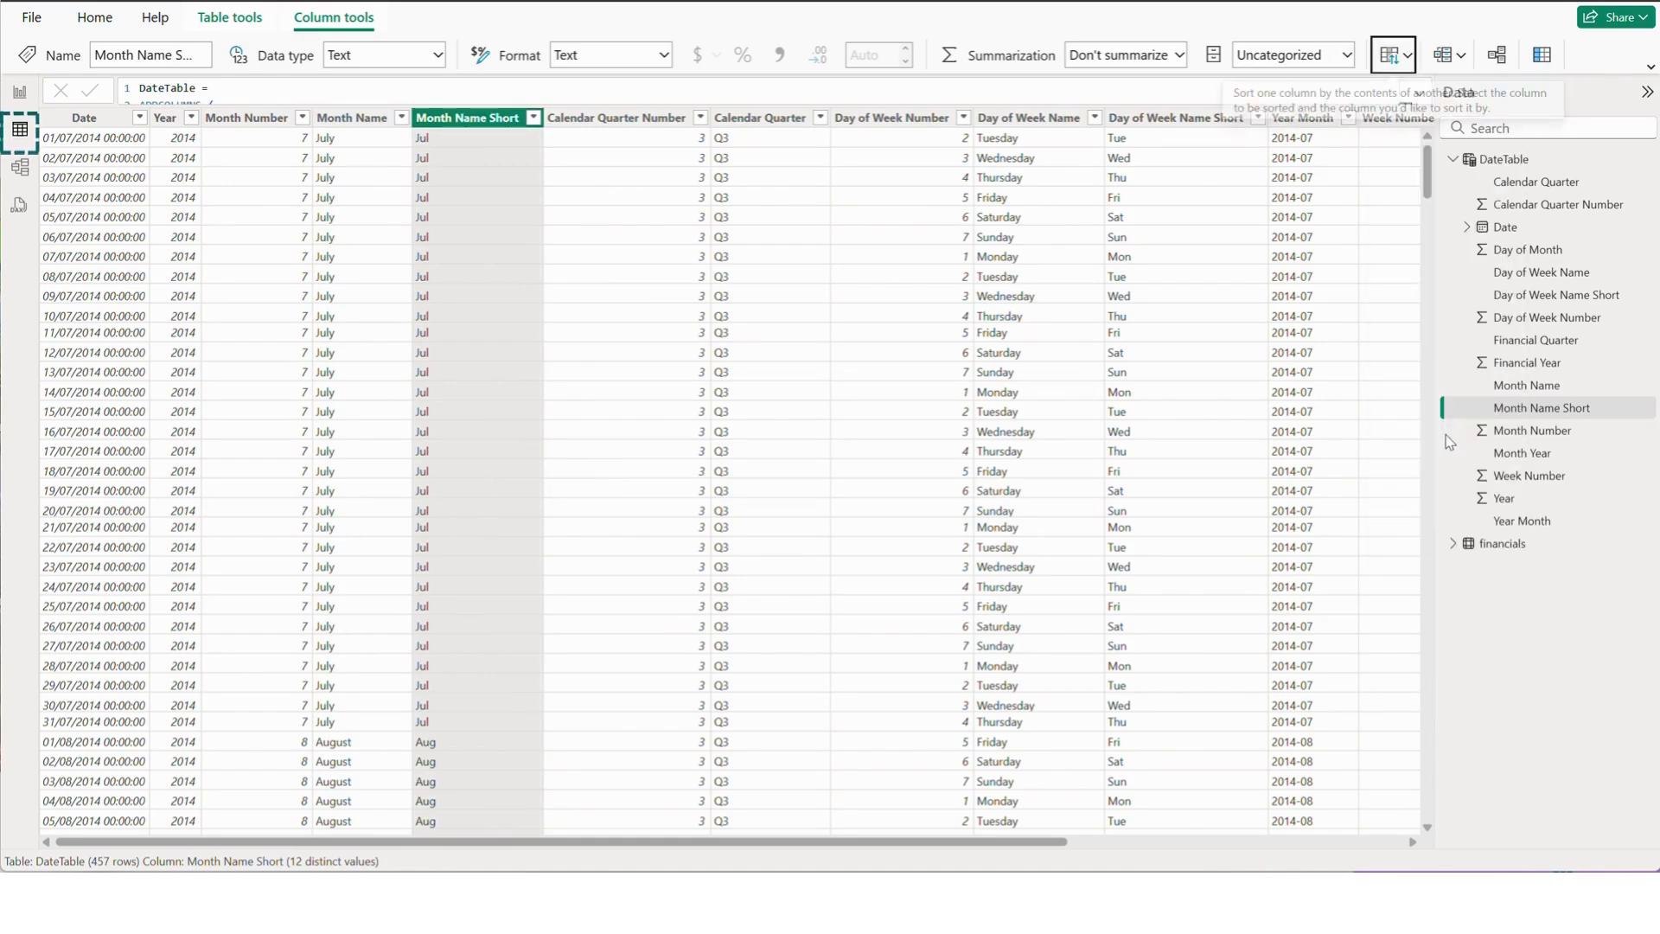
# Sort the Day of Week Name and Day of Week Name Short columns by Day of Week Number
pyautogui.click(1029, 117)
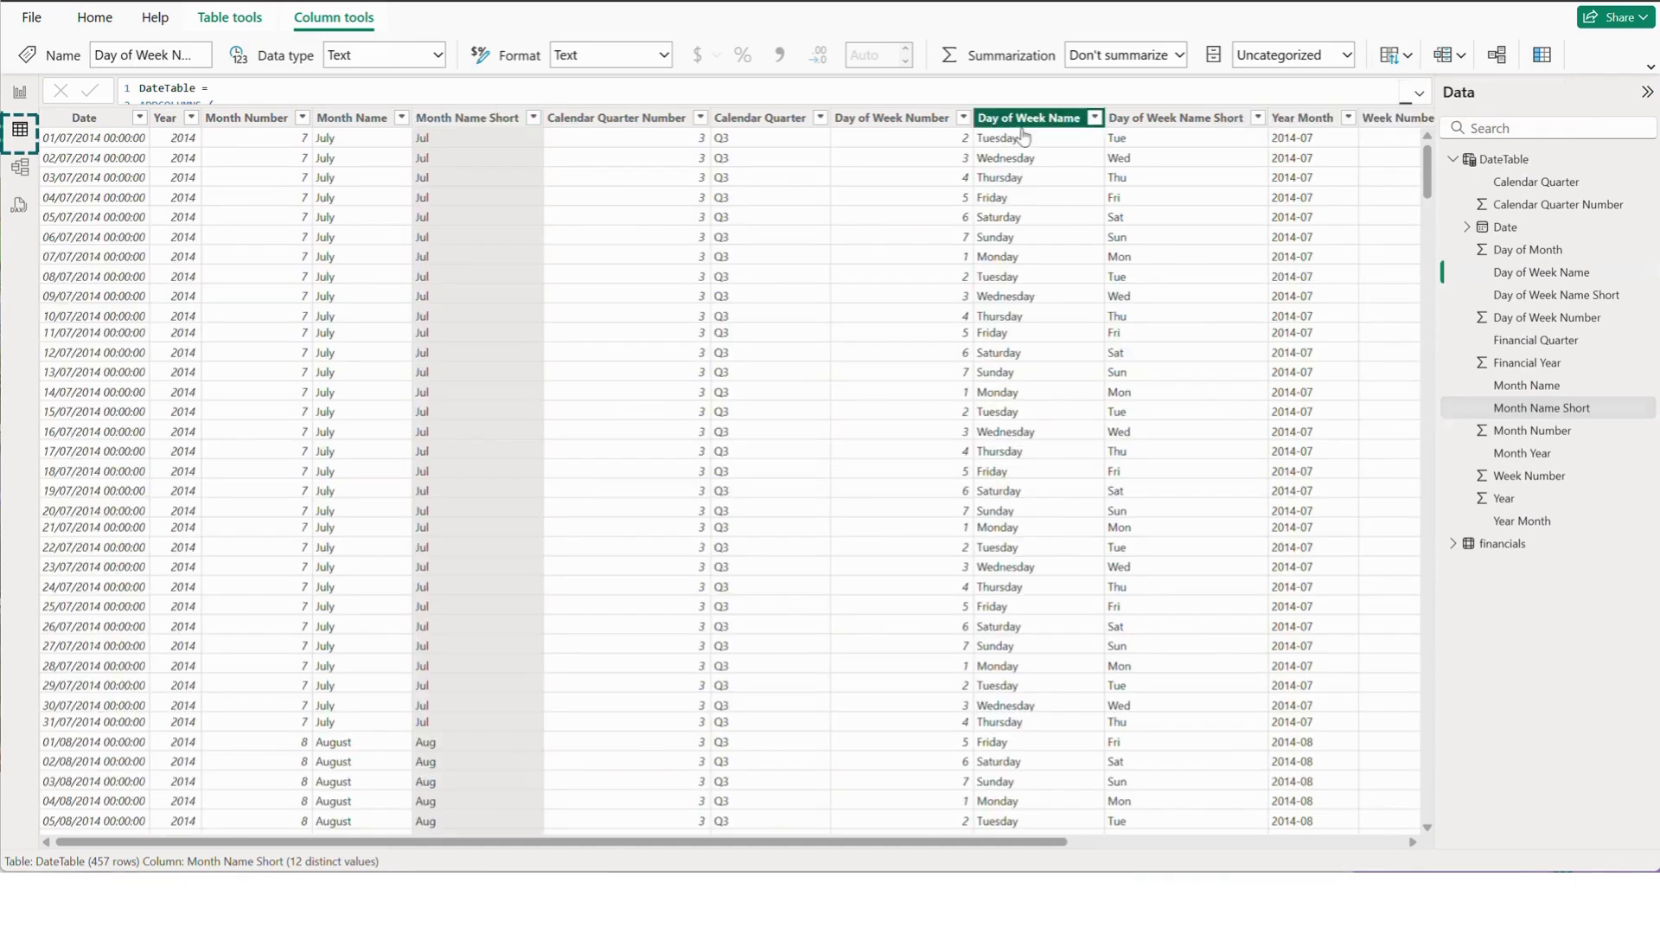
pyautogui.click(1408, 54)
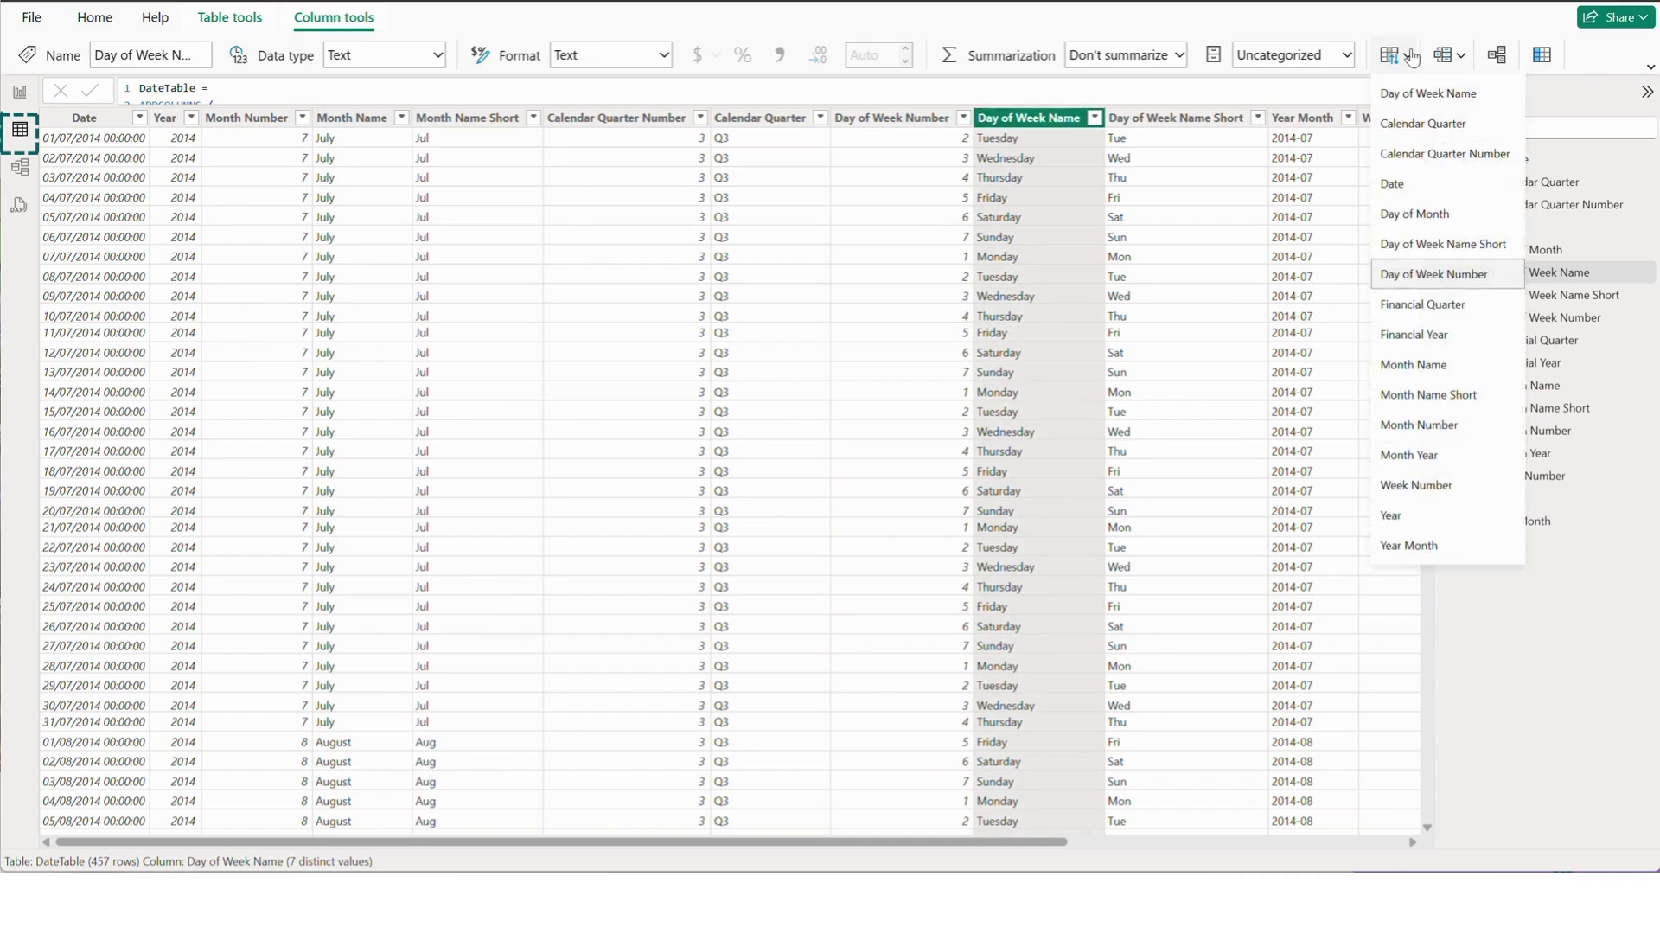
pyautogui.click(1448, 273)
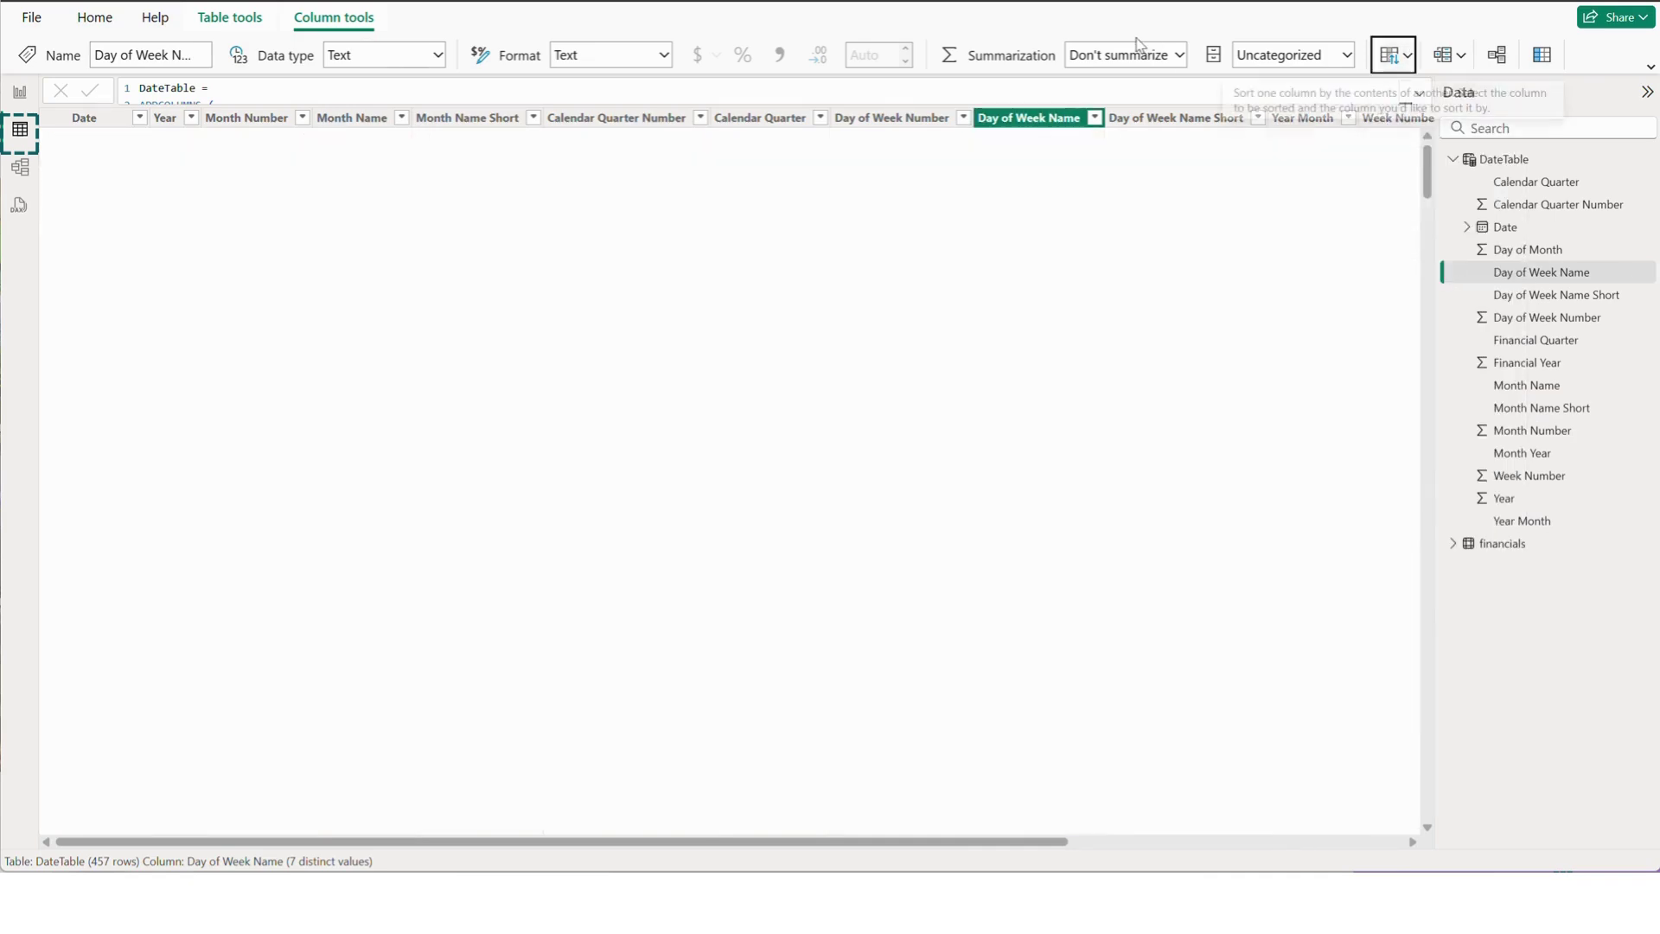
pyautogui.click(1136, 121)
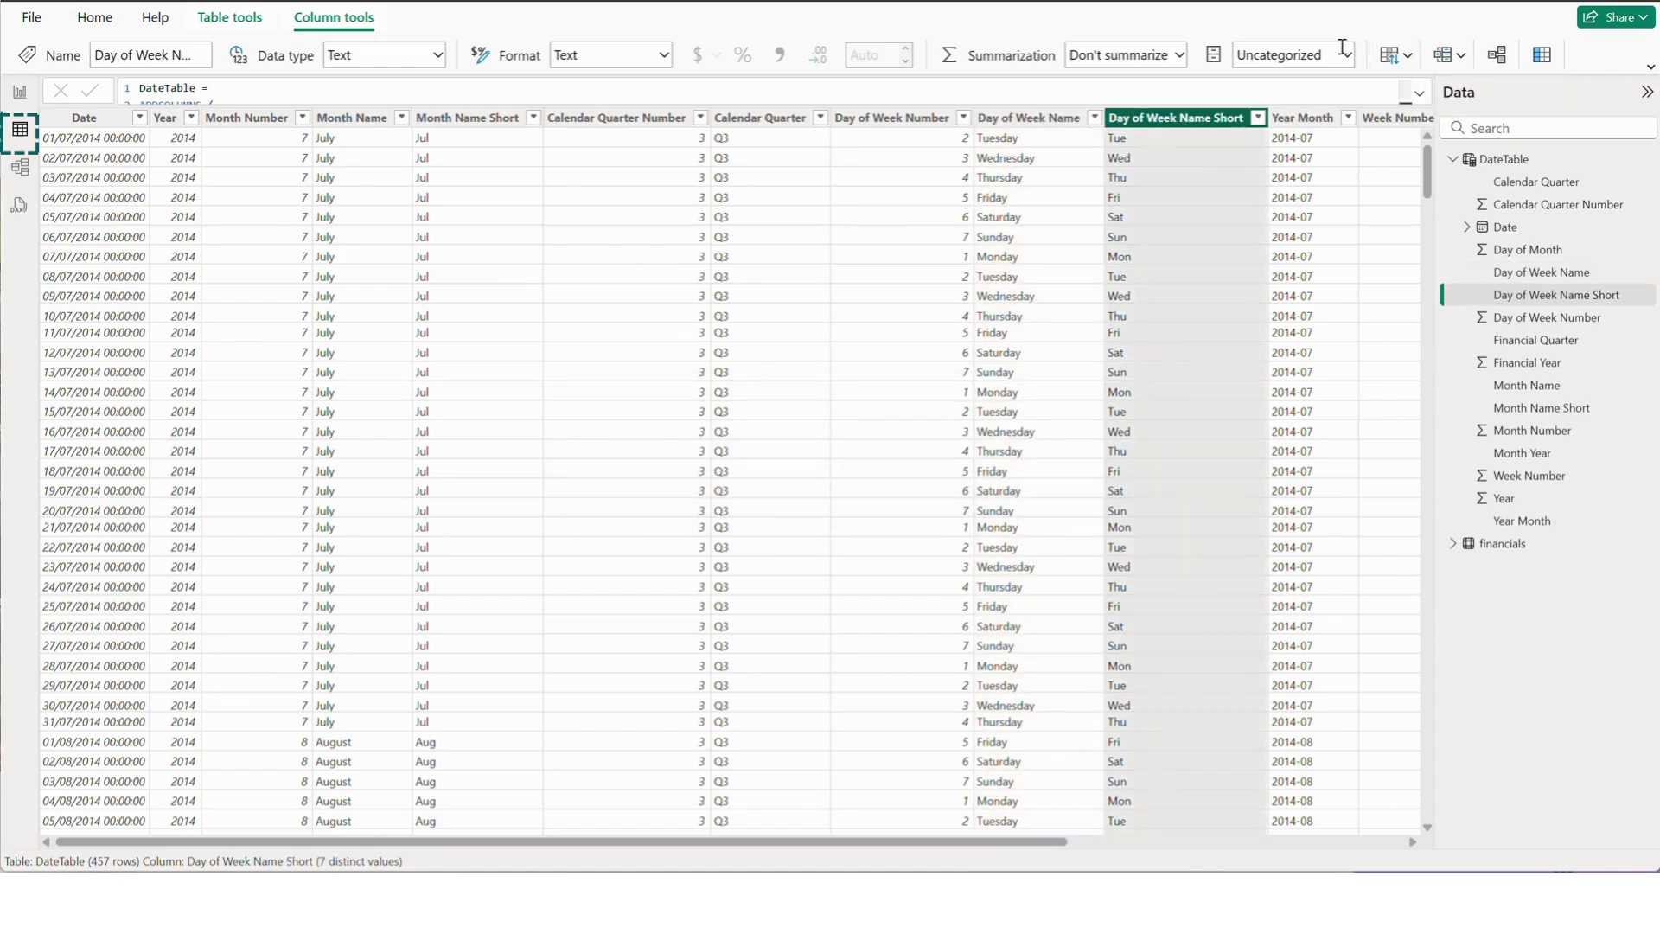
pyautogui.click(1413, 57)
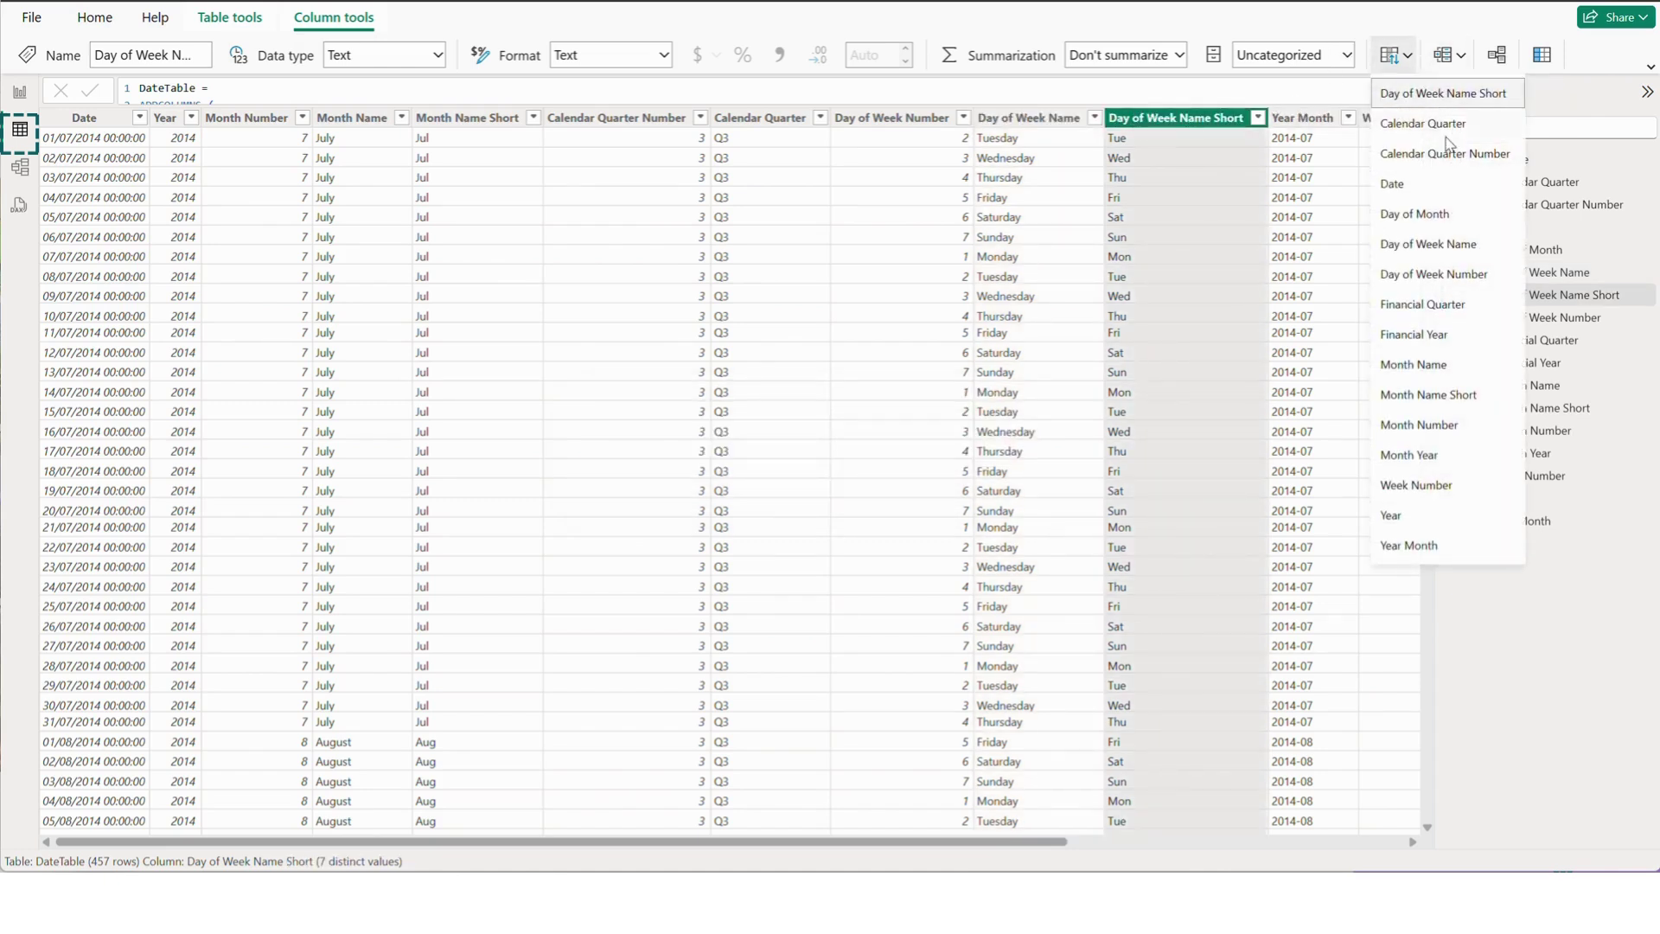
pyautogui.click(1465, 275)
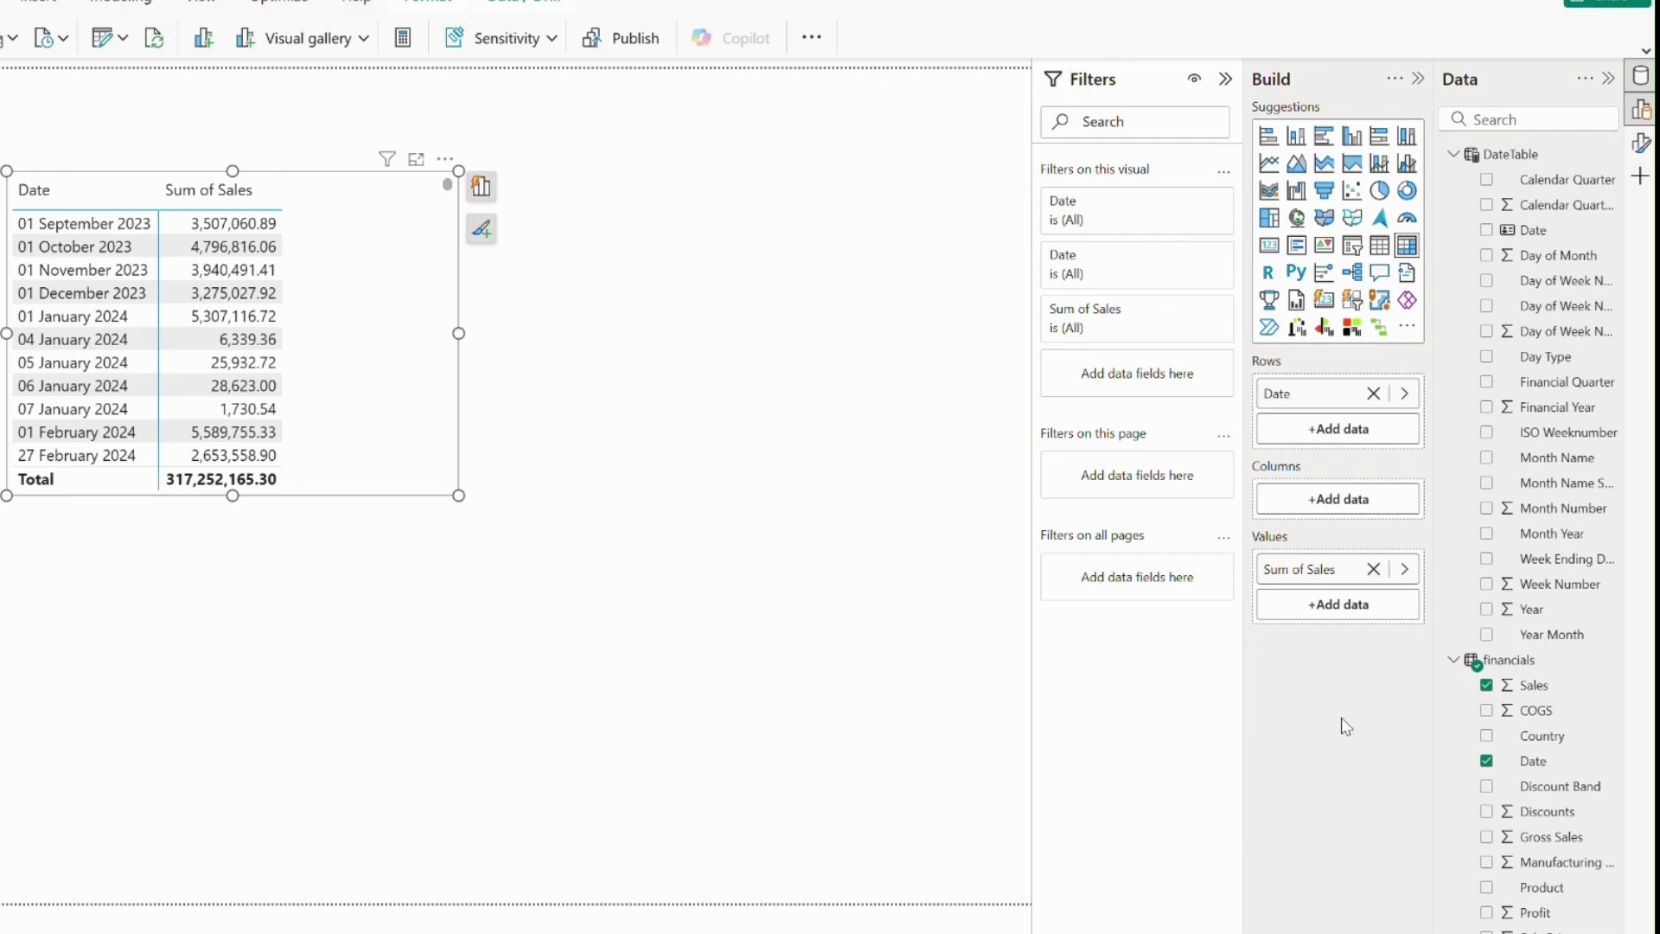
# Replace the financials Date field in the sales matrix rows with the Date field from DateTable
pyautogui.click(1485, 761)
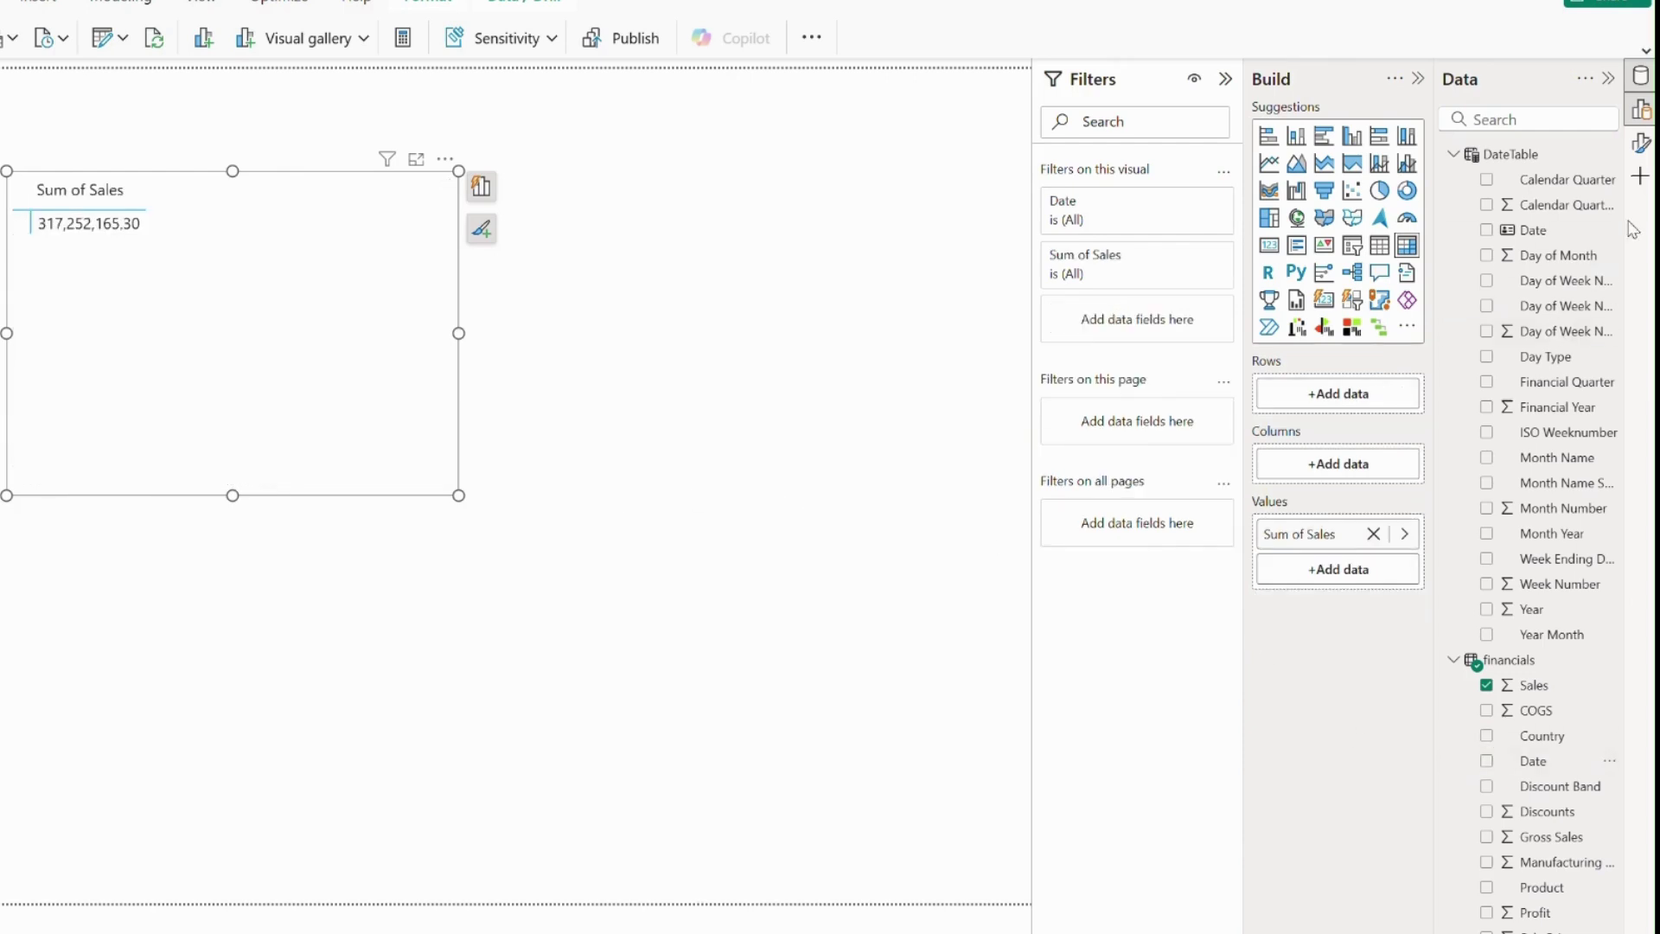
pyautogui.click(1486, 231)
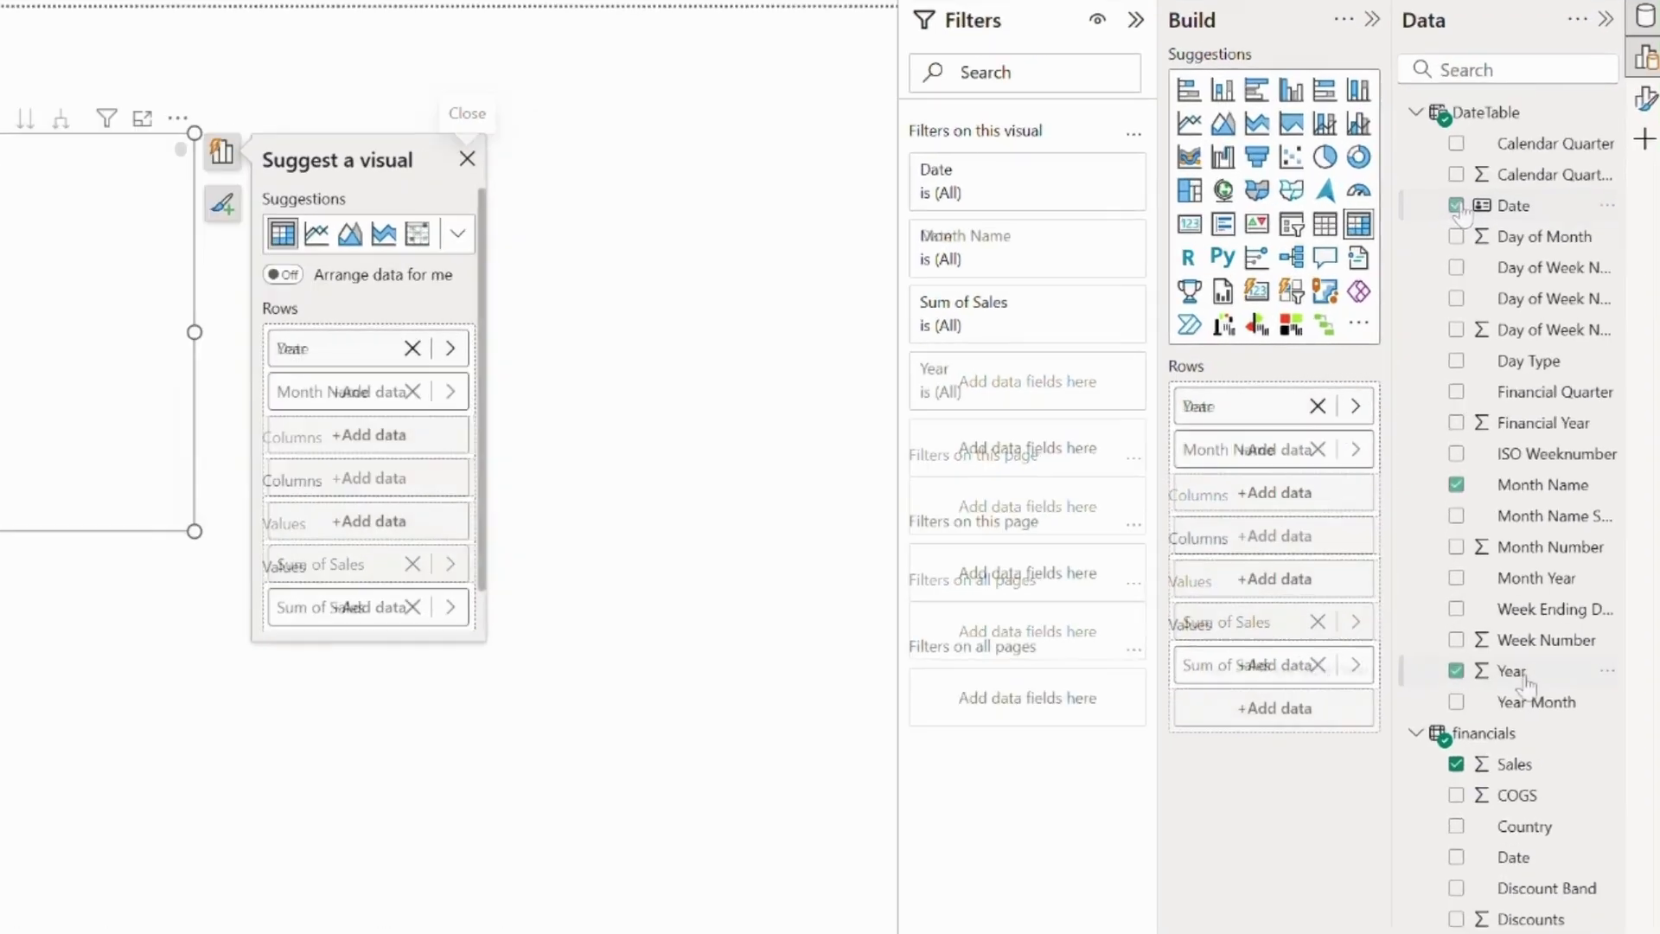
# Create a hierarchy from the Year column of DateTable and rename it Date Hierarchy
pyautogui.rightClick(1526, 612)
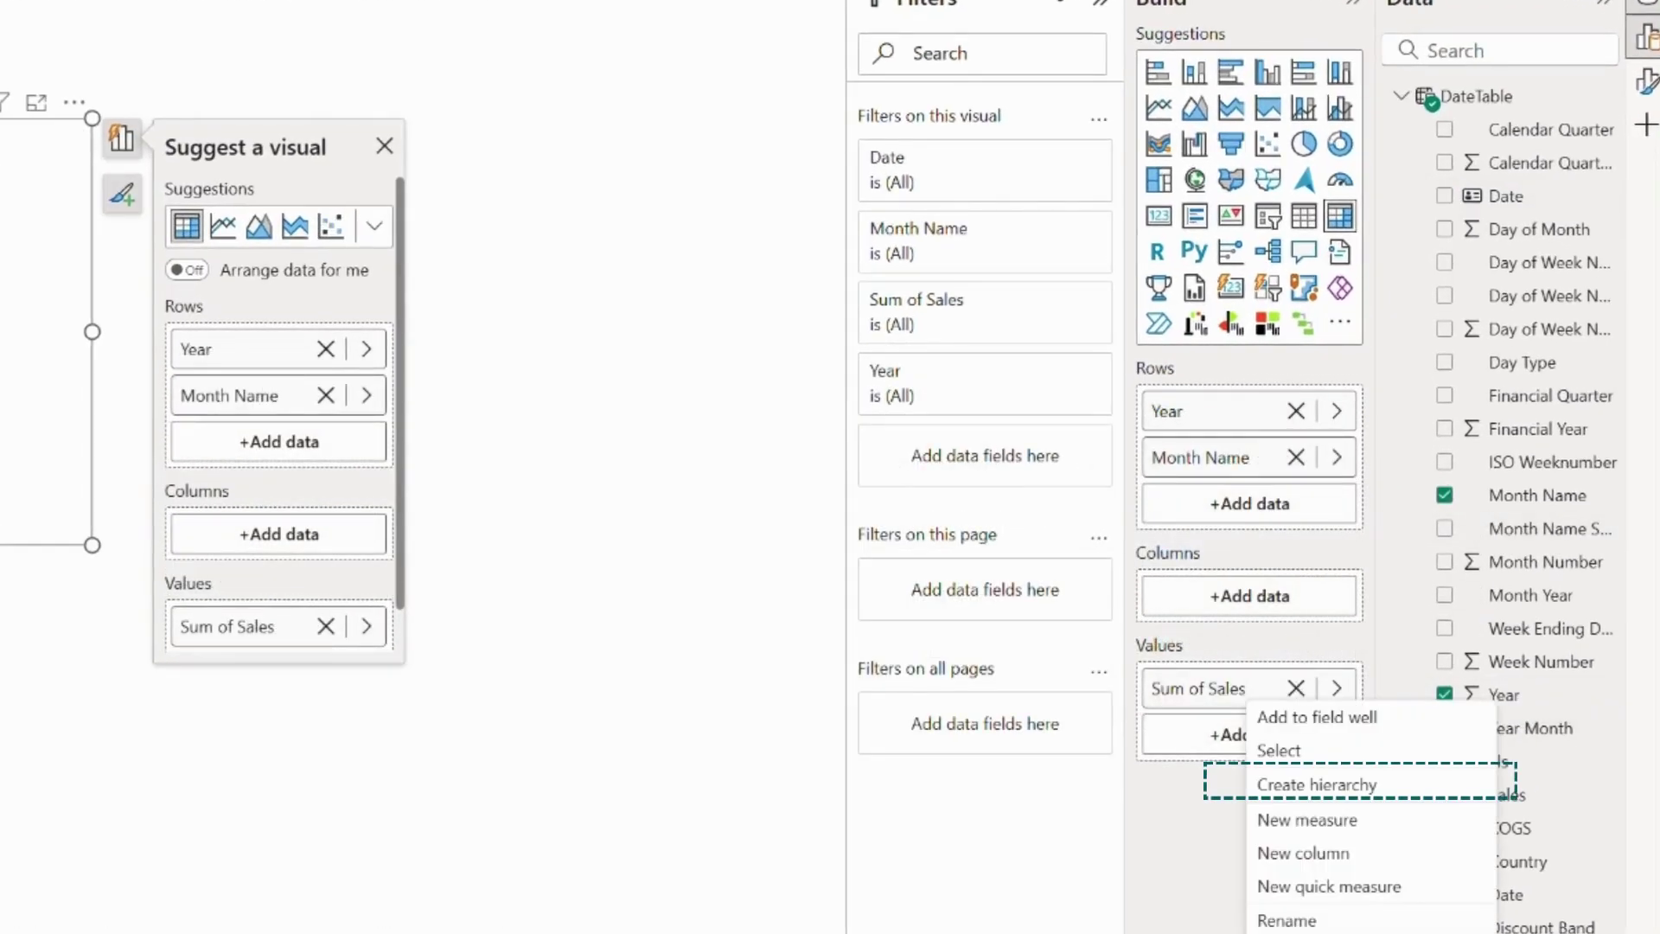
pyautogui.click(1391, 791)
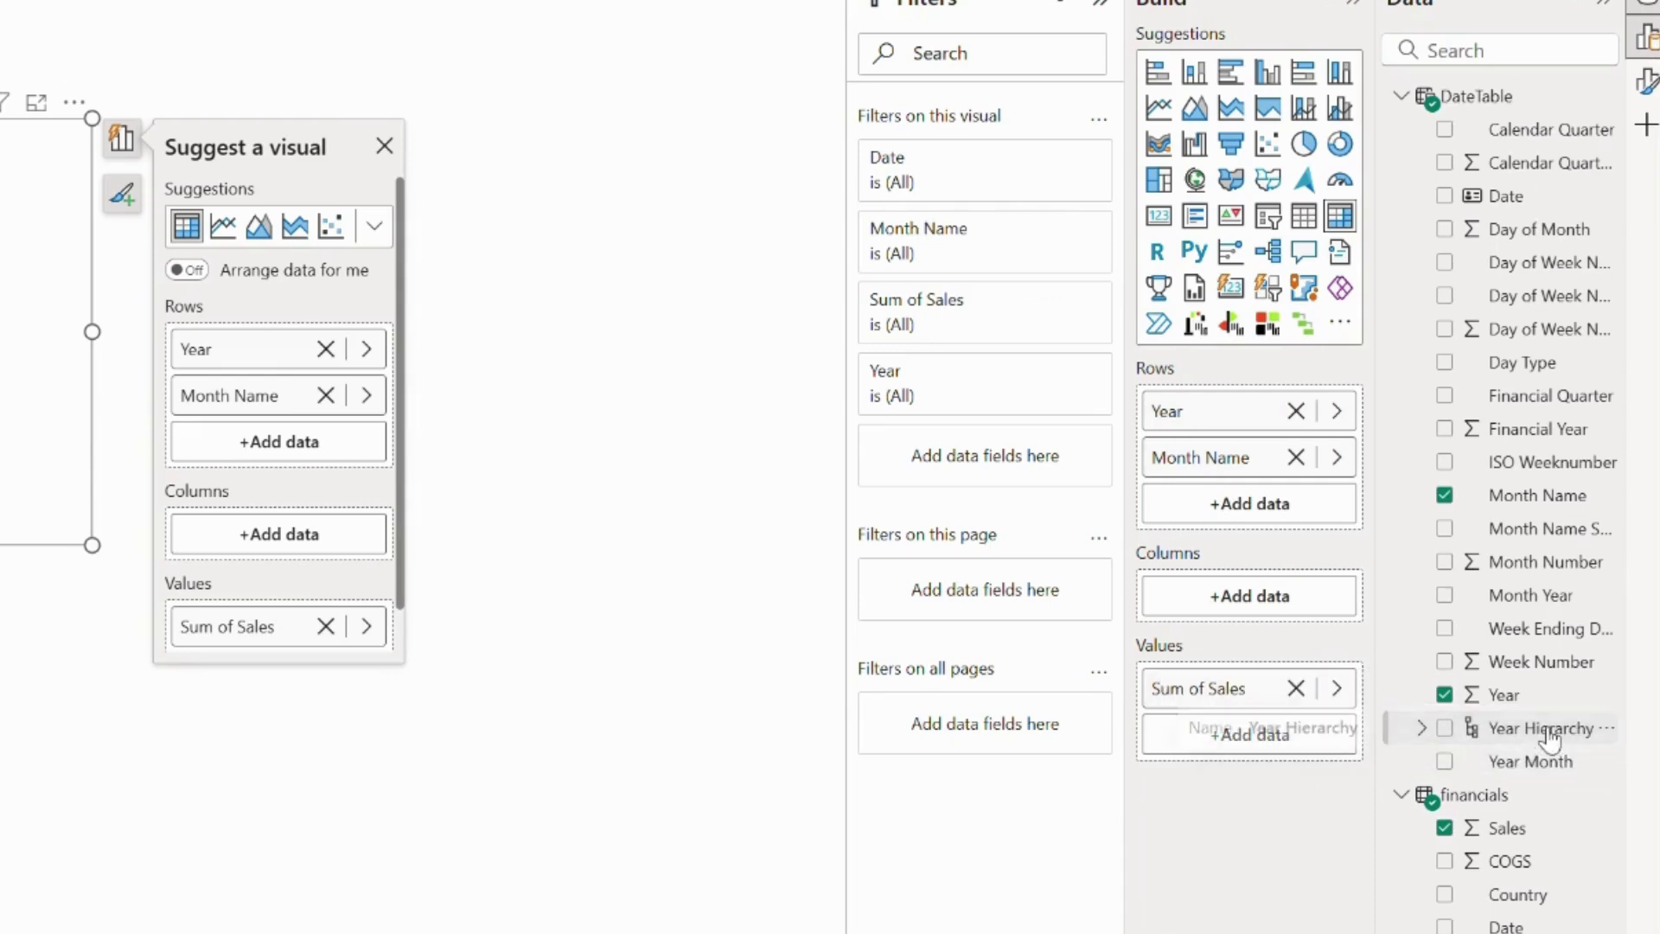
pyautogui.doubleClick(1548, 732)
pyautogui.doubleClick(1504, 729)
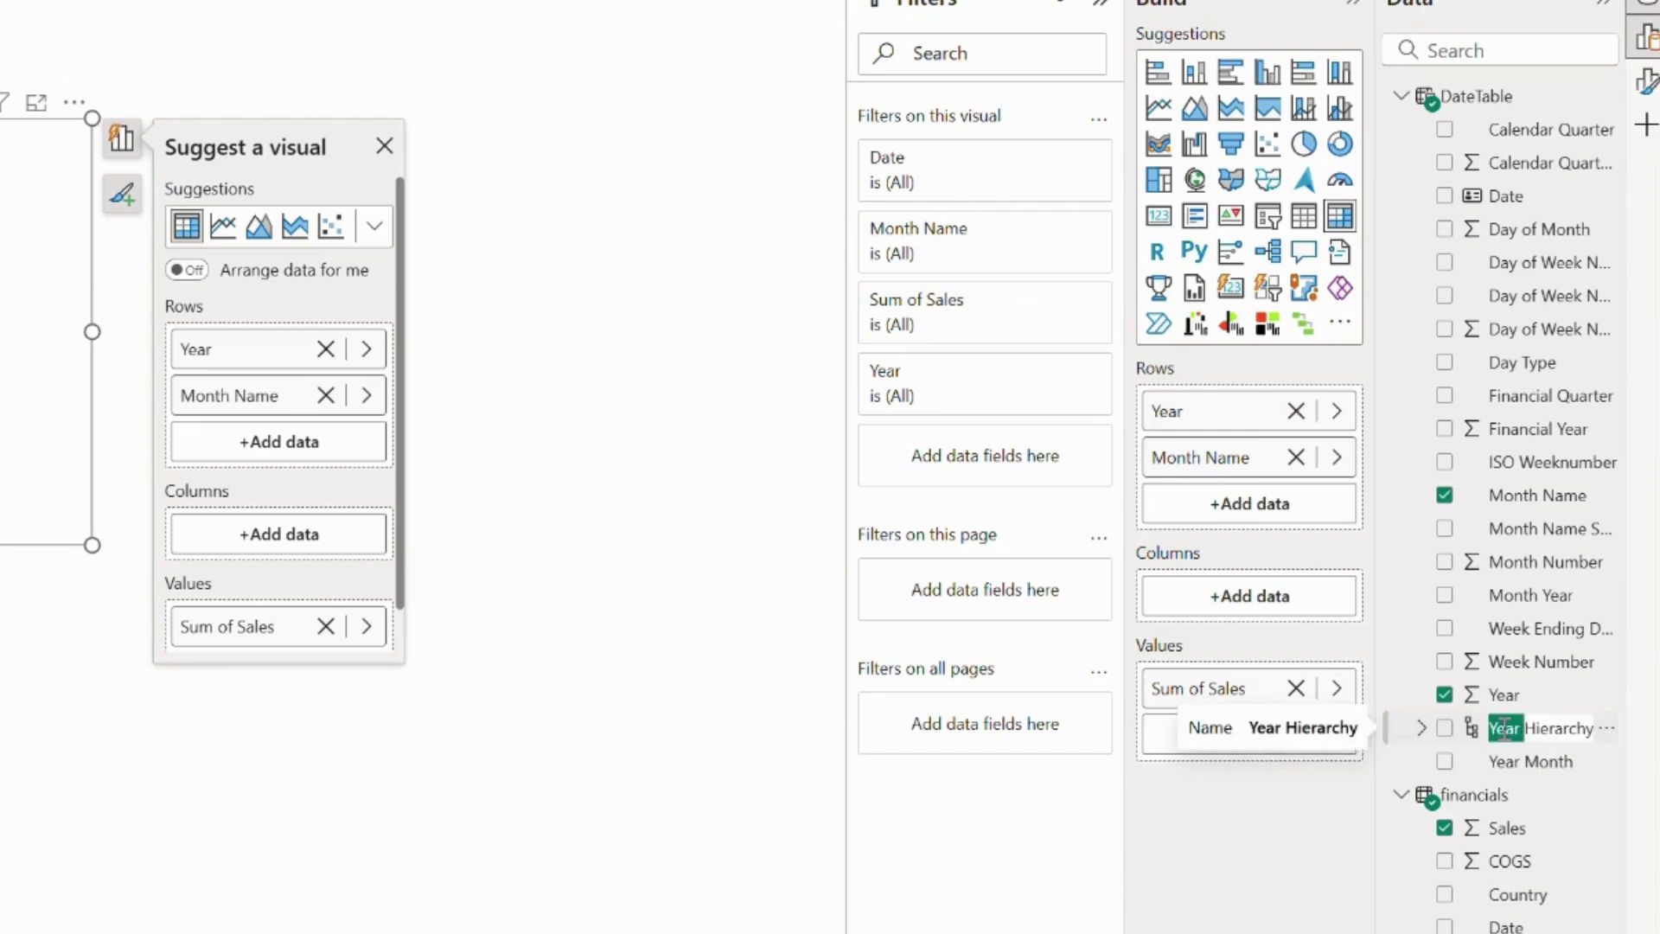
pyautogui.hotkey('ctrl', 'a')
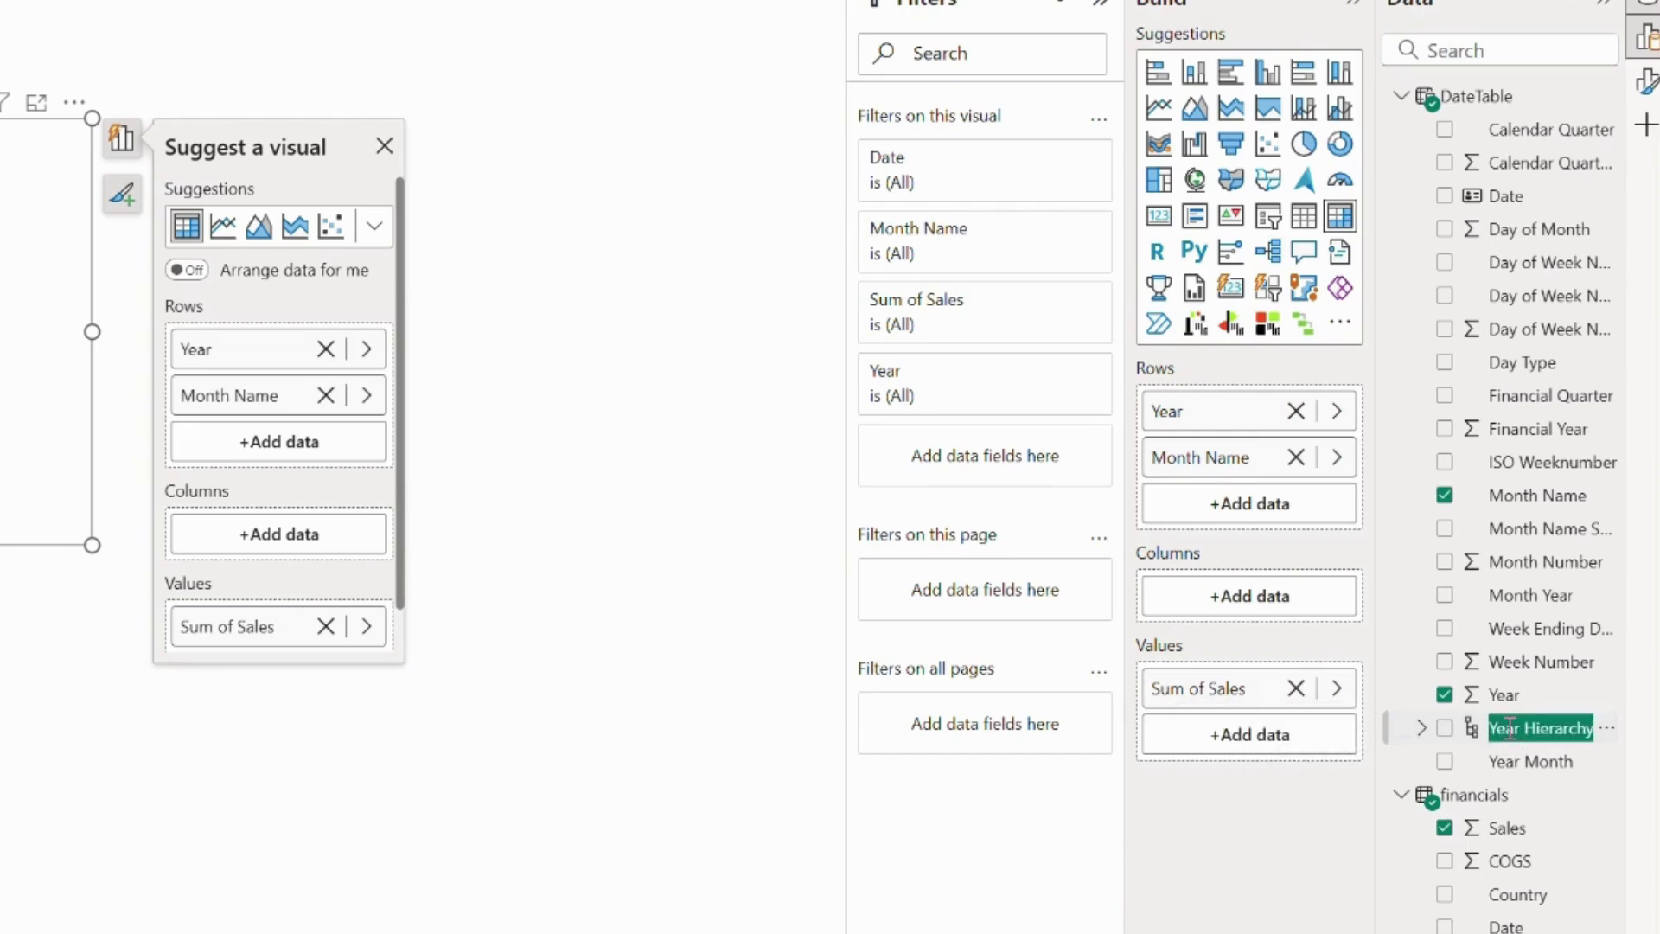
pyautogui.click(1507, 731)
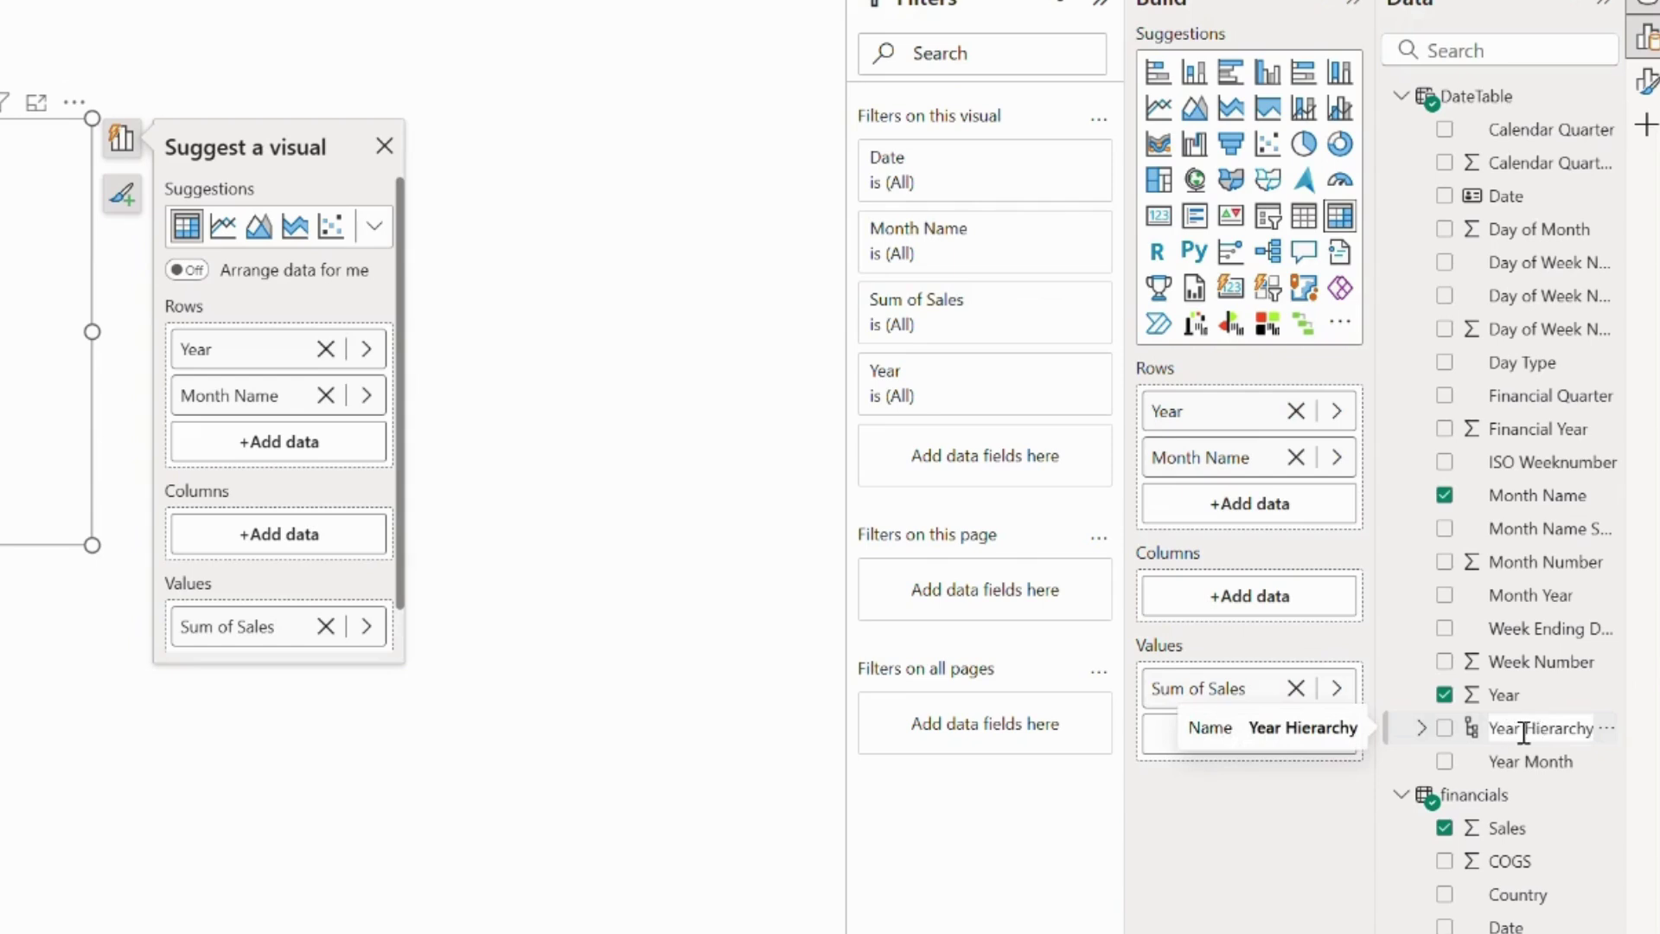
pyautogui.doubleClick(1505, 731)
pyautogui.write('Date')
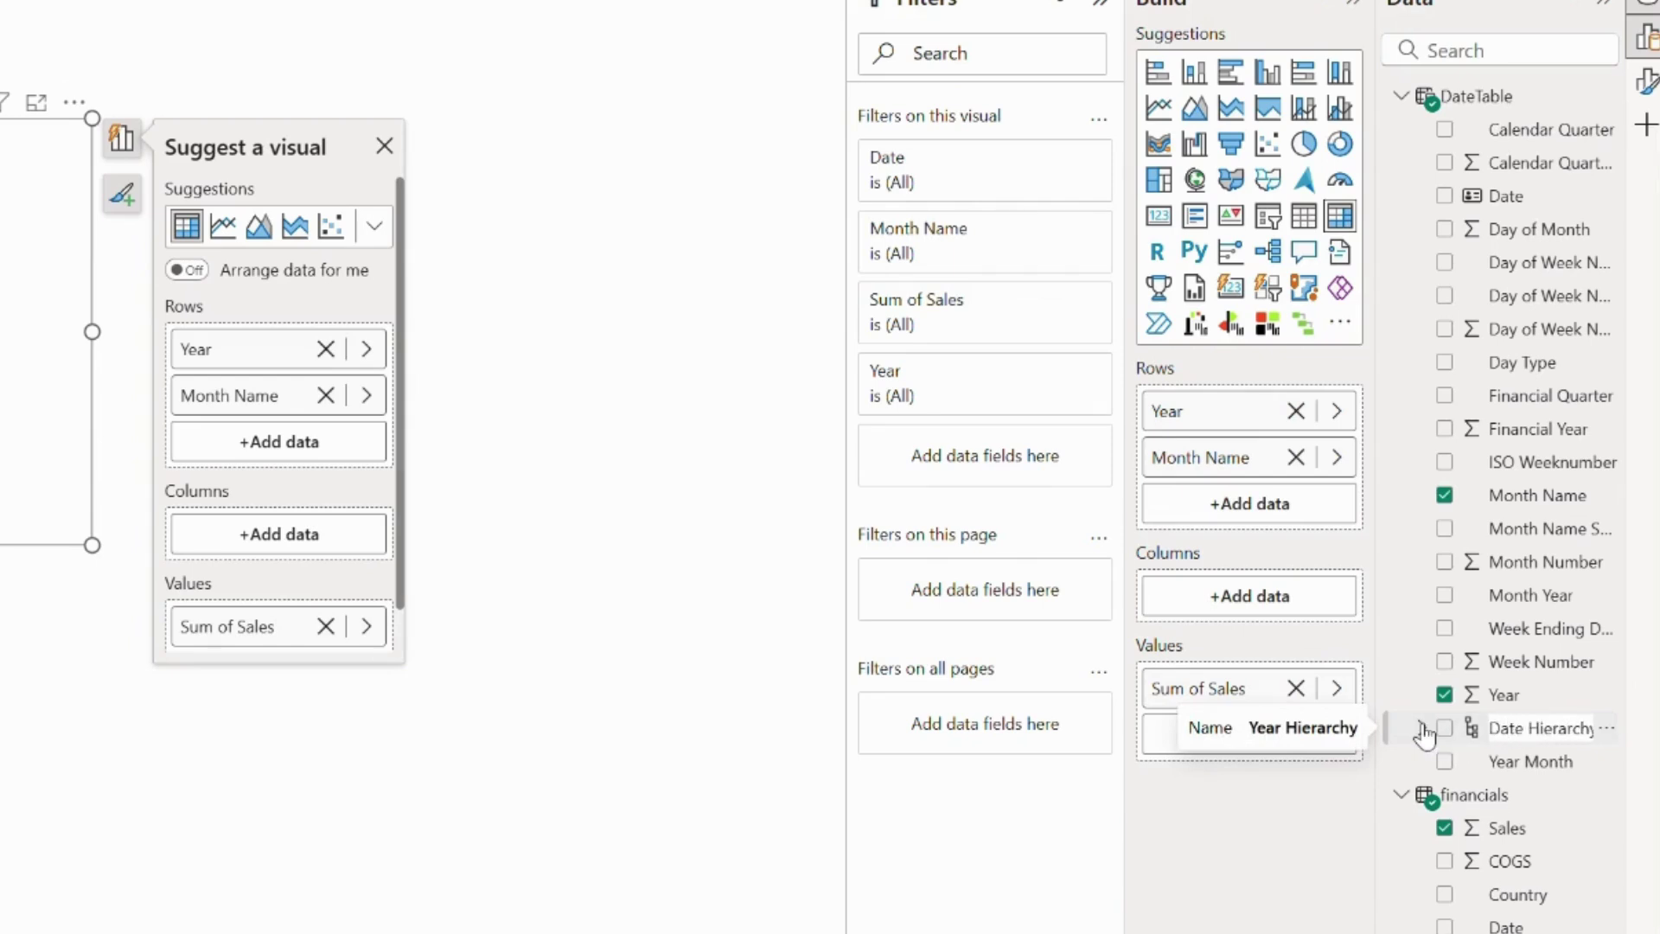
pyautogui.press('Return')
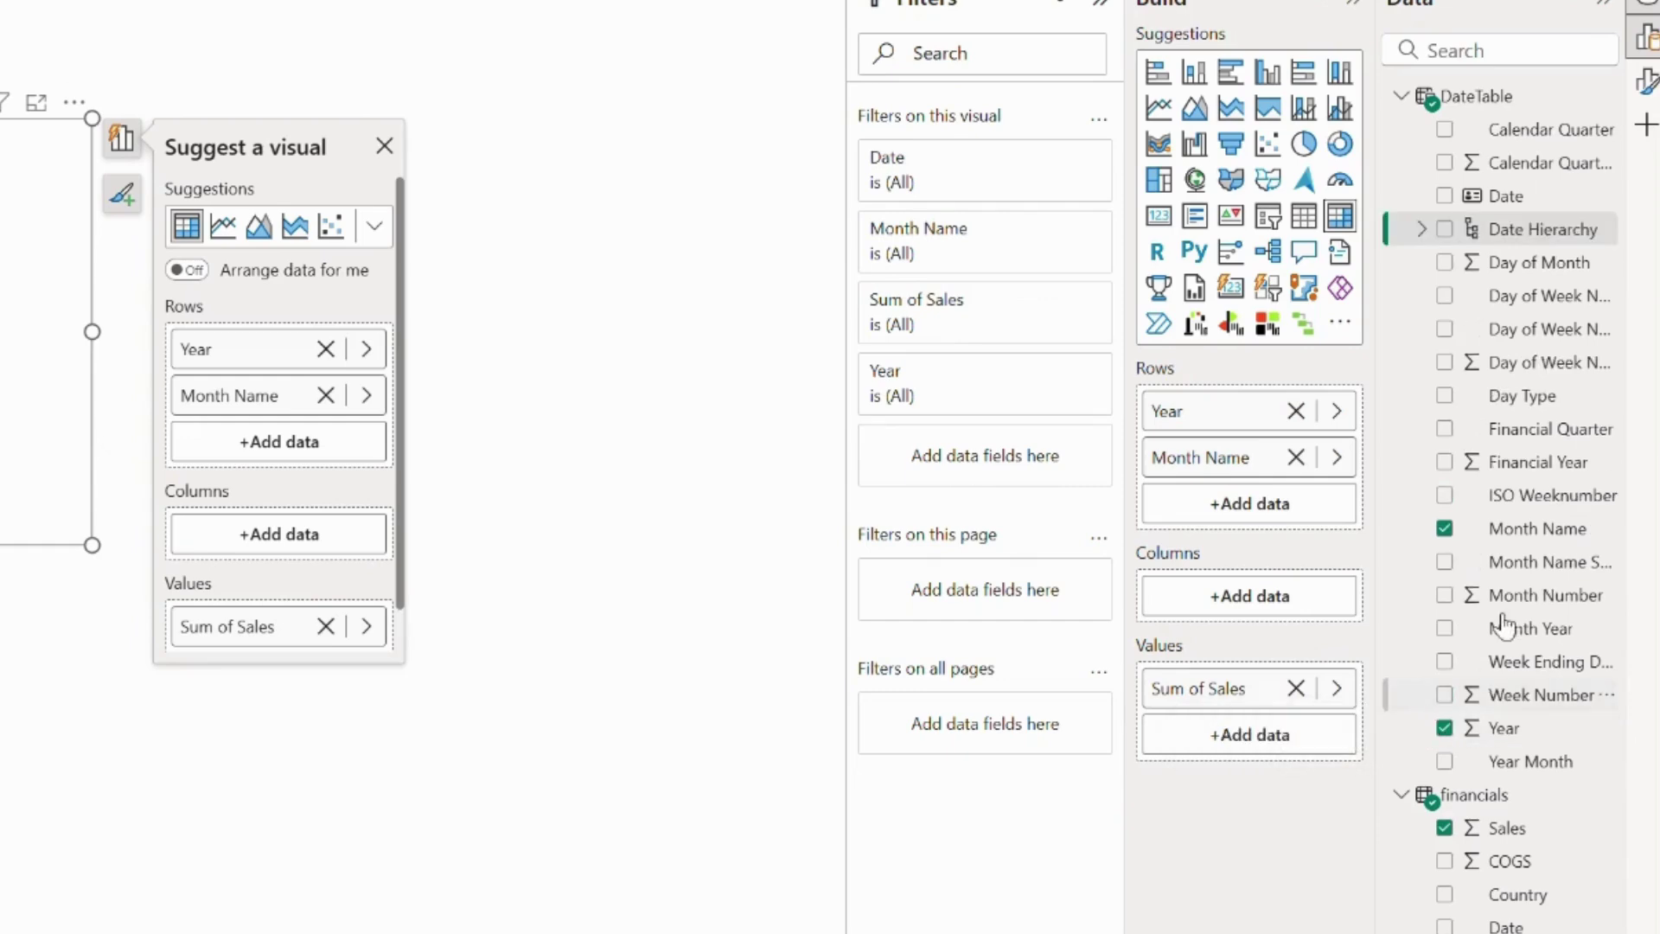
# Add the Month Name column to Date Hierarchy as a level below Year
pyautogui.click(1425, 228)
pyautogui.rightClick(1555, 576)
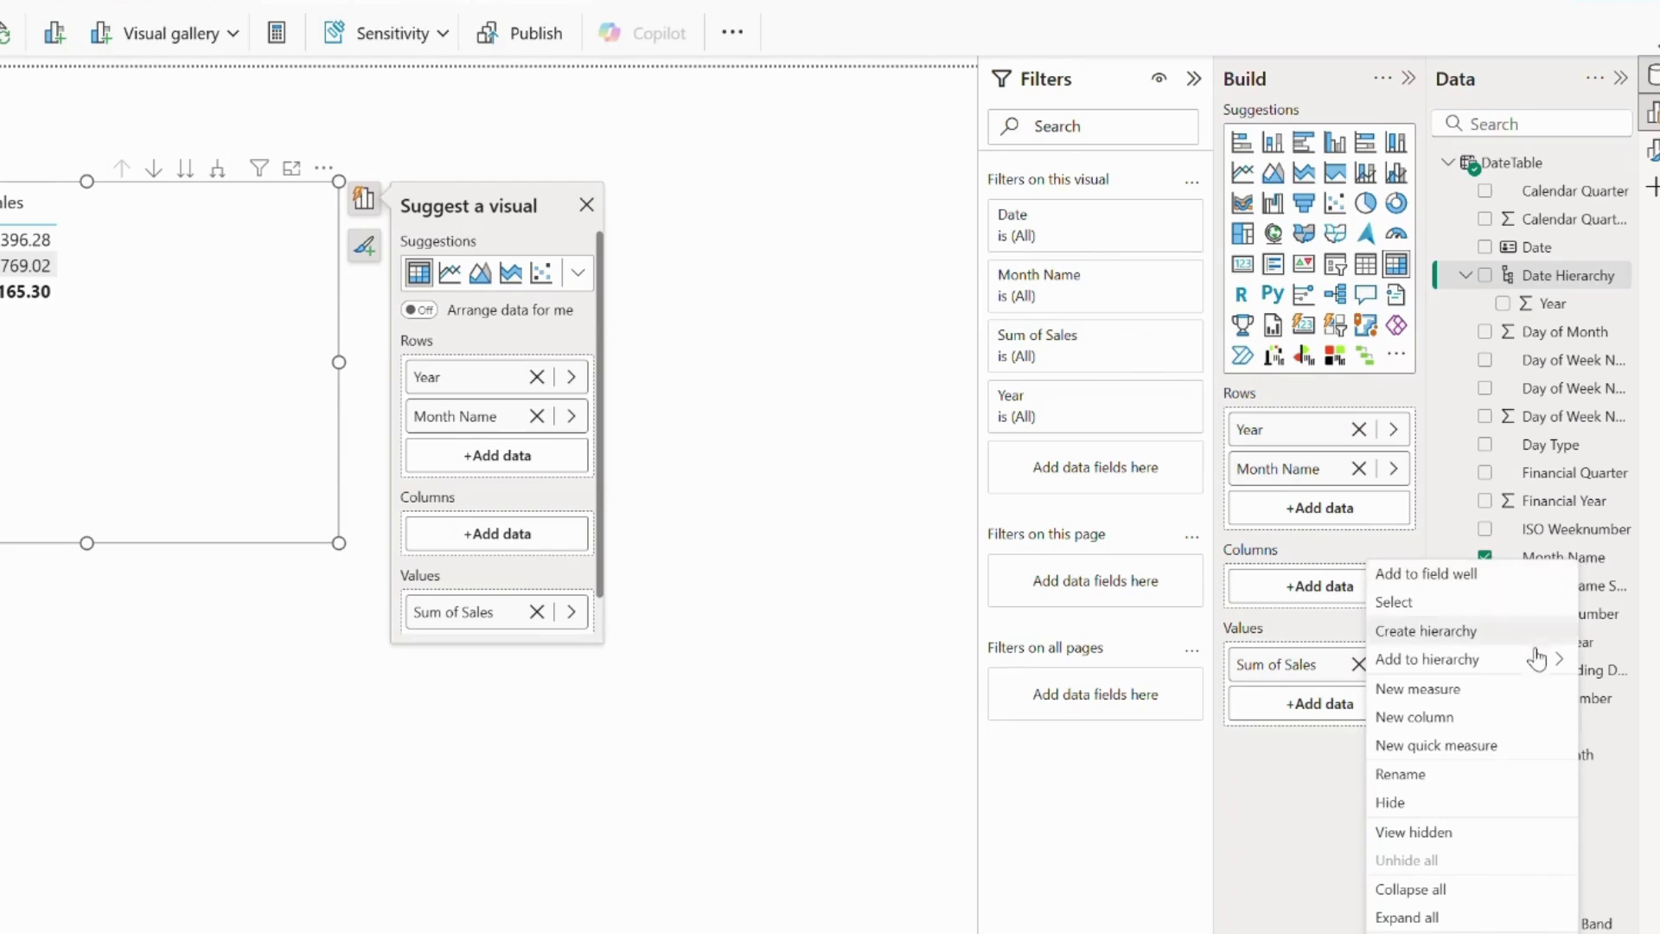
pyautogui.moveTo(1542, 664)
pyautogui.click(1326, 662)
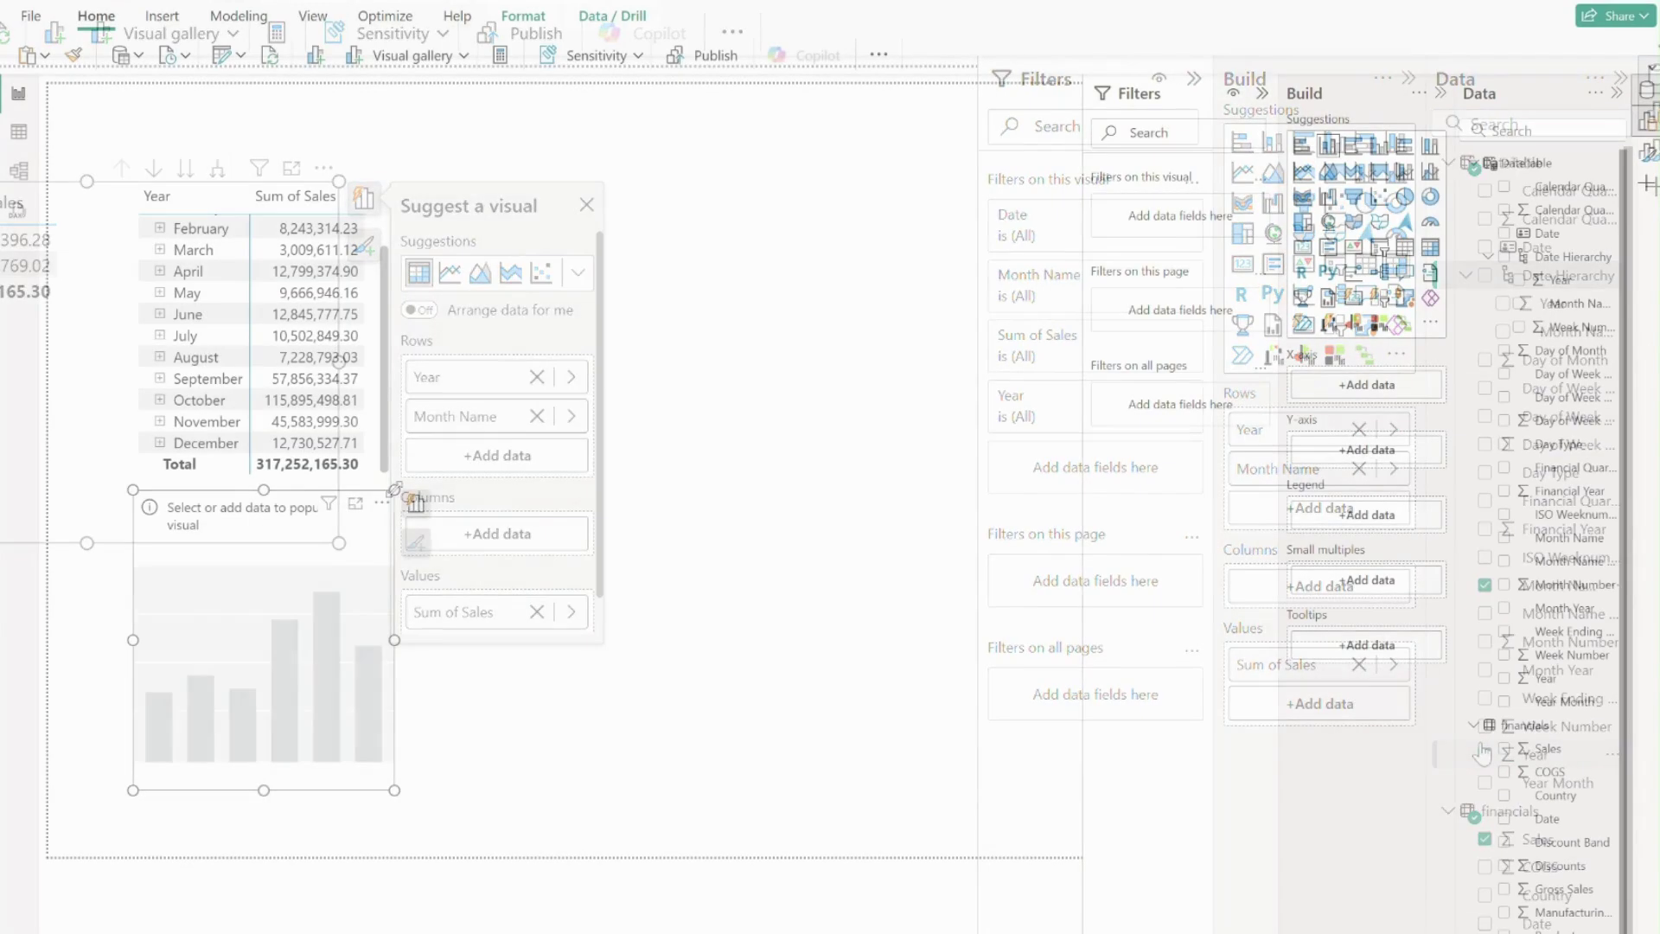
# Move the sales matrix to the report page's upper-left corner and enlarge the empty column chart to fill the page width beneath it
pyautogui.moveTo(633, 519); pyautogui.dragTo(778, 536)
pyautogui.click(902, 389)
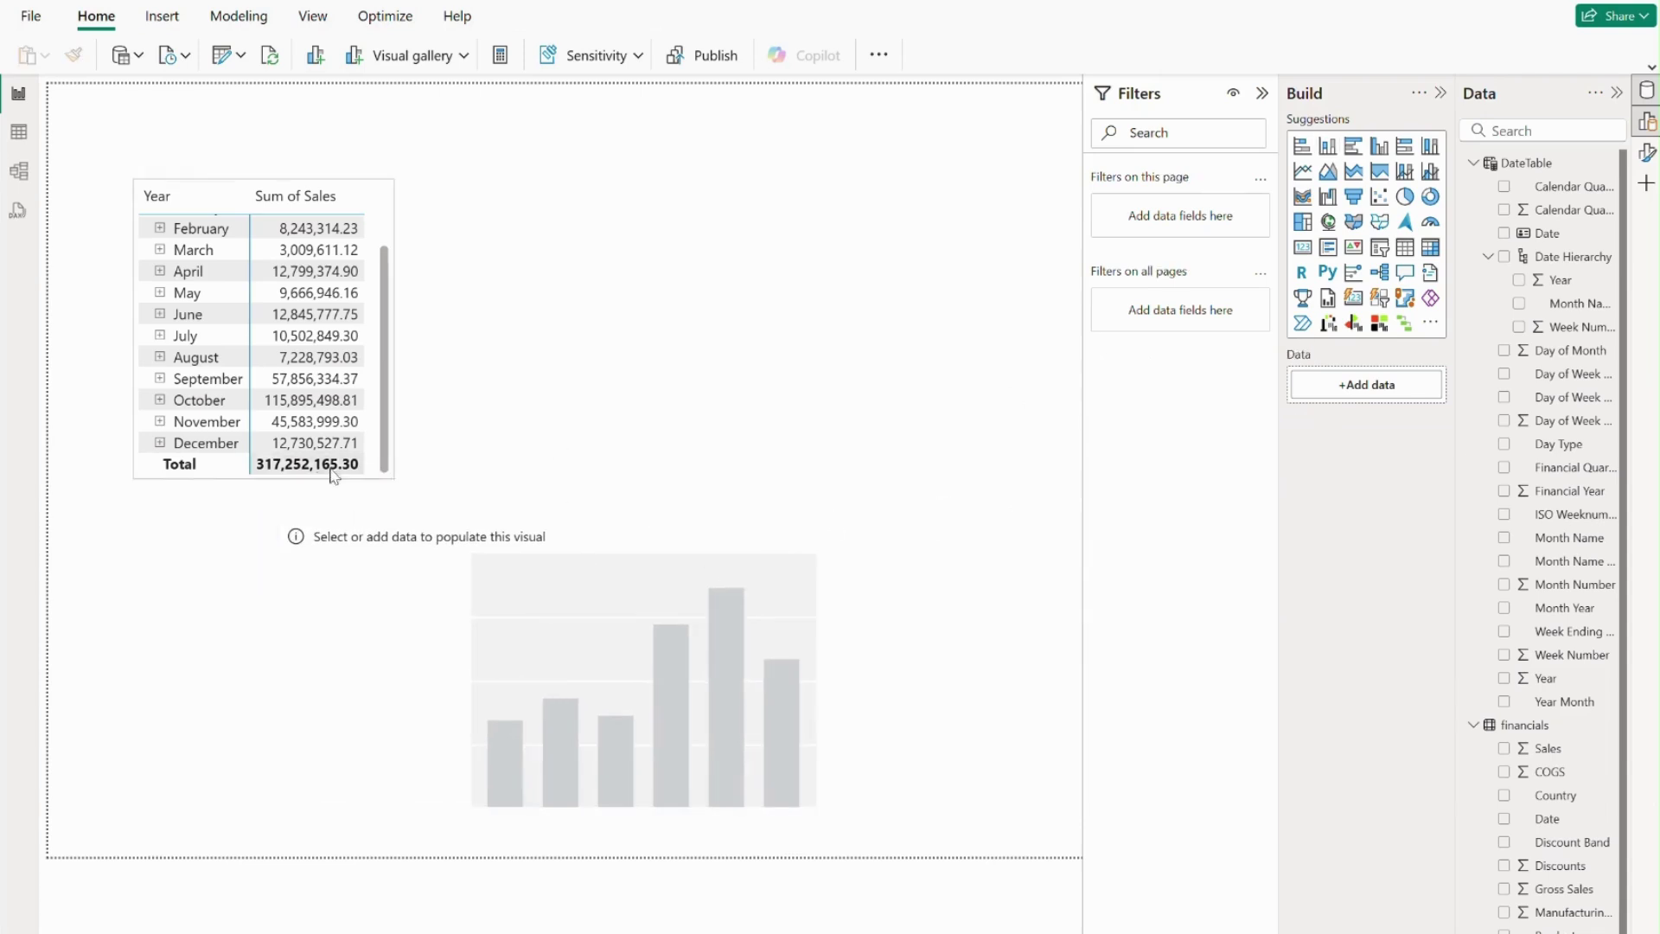
pyautogui.moveTo(384, 481); pyautogui.dragTo(296, 387)
pyautogui.click(619, 556)
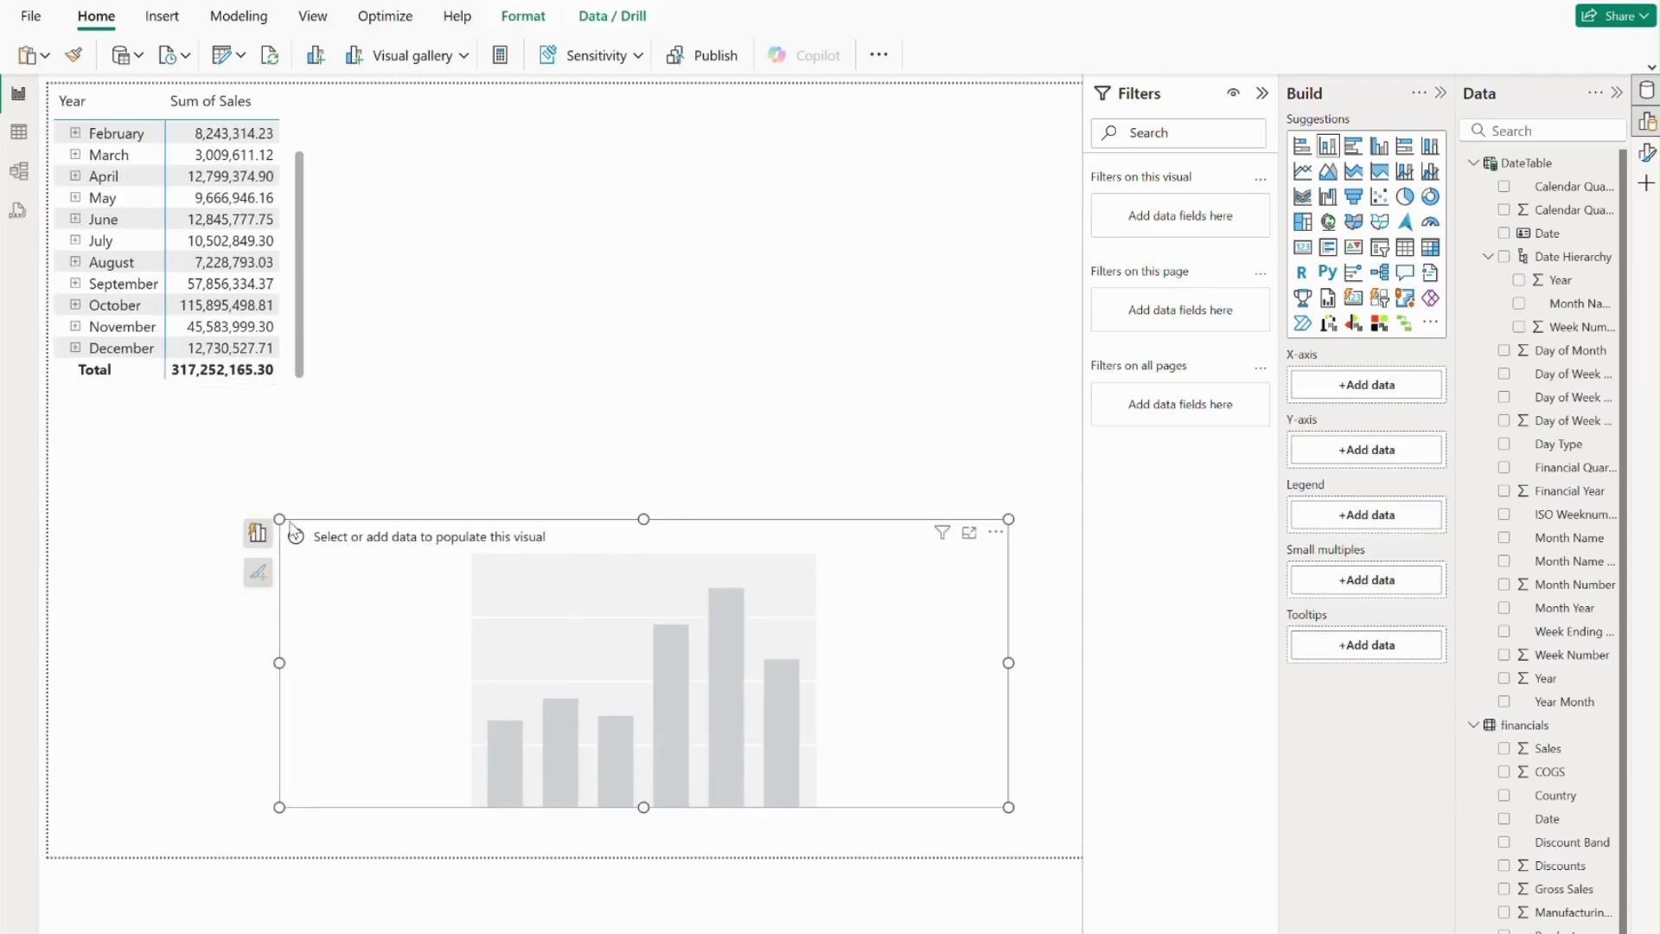
pyautogui.moveTo(252, 519); pyautogui.dragTo(81, 393)
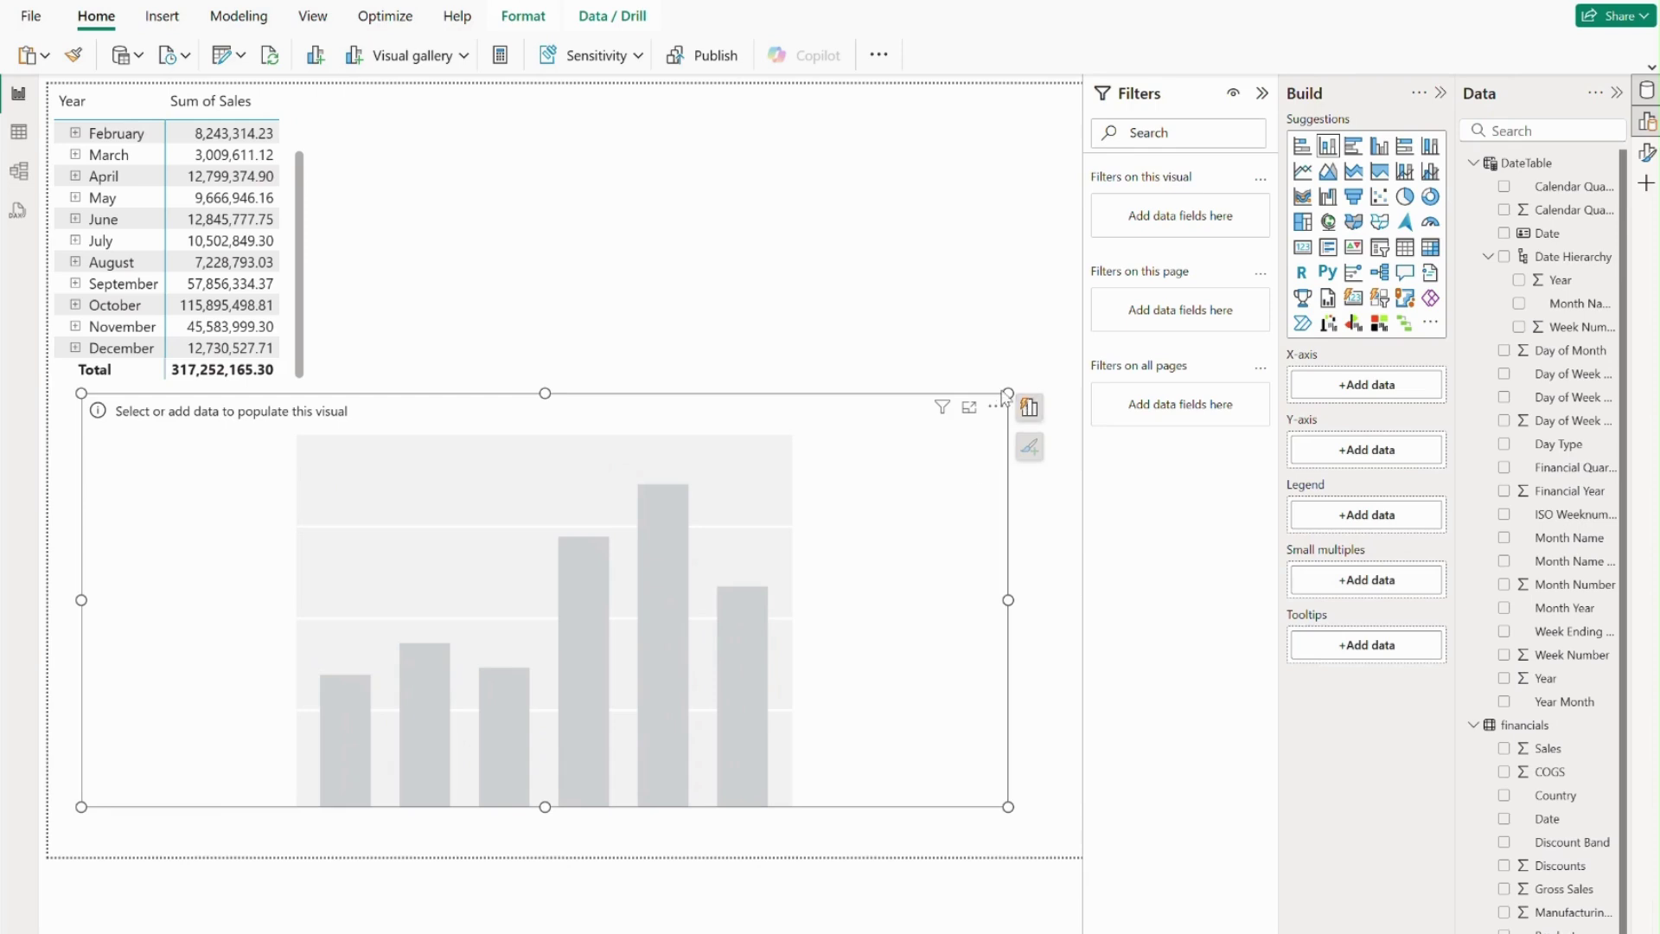
pyautogui.moveTo(1009, 394); pyautogui.dragTo(1054, 391)
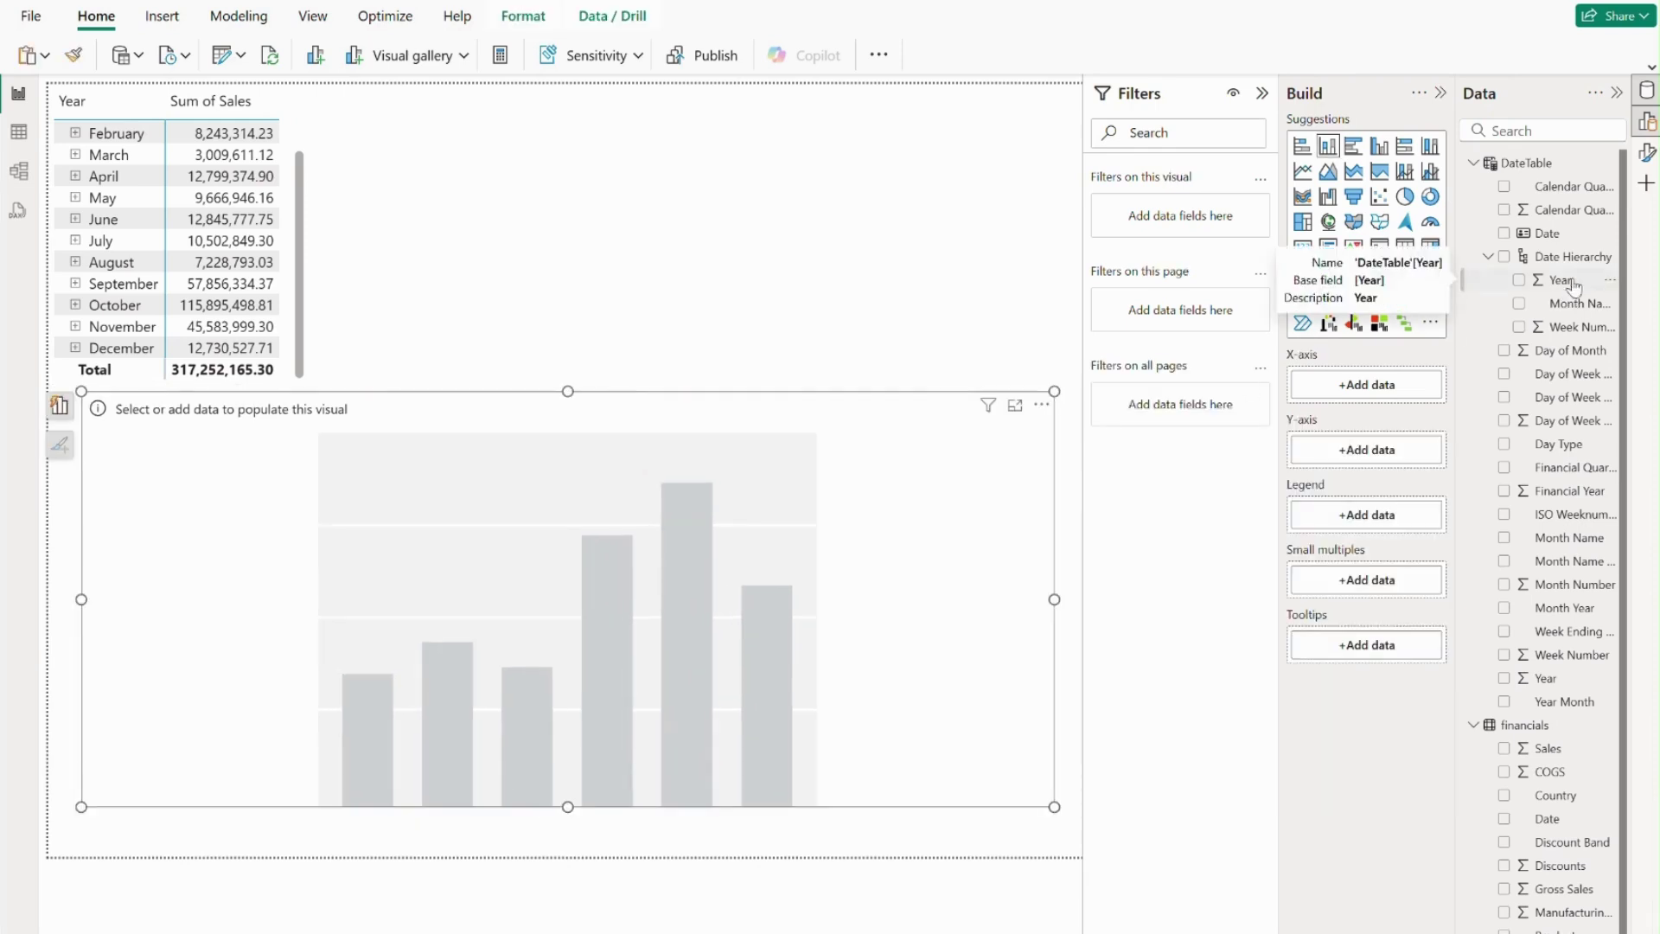
# Plot financials Sales on the column chart's Y-axis with Date Hierarchy on the X-axis
pyautogui.scroll(-1, 1572, 264)
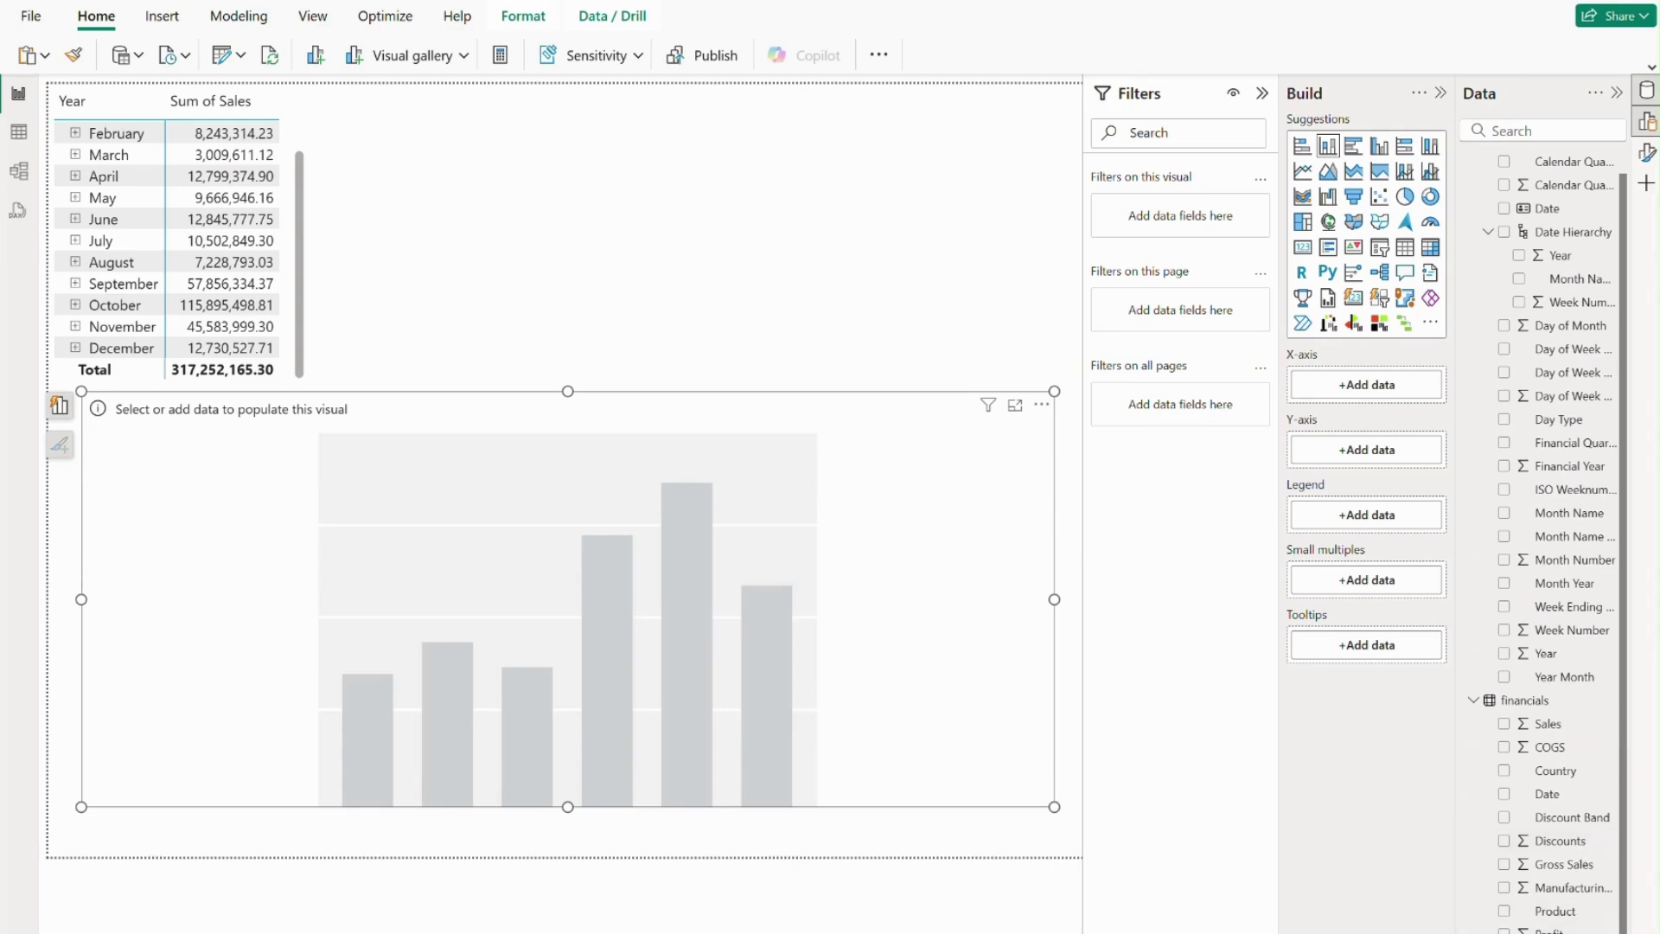
pyautogui.moveTo(1548, 724); pyautogui.dragTo(1366, 449)
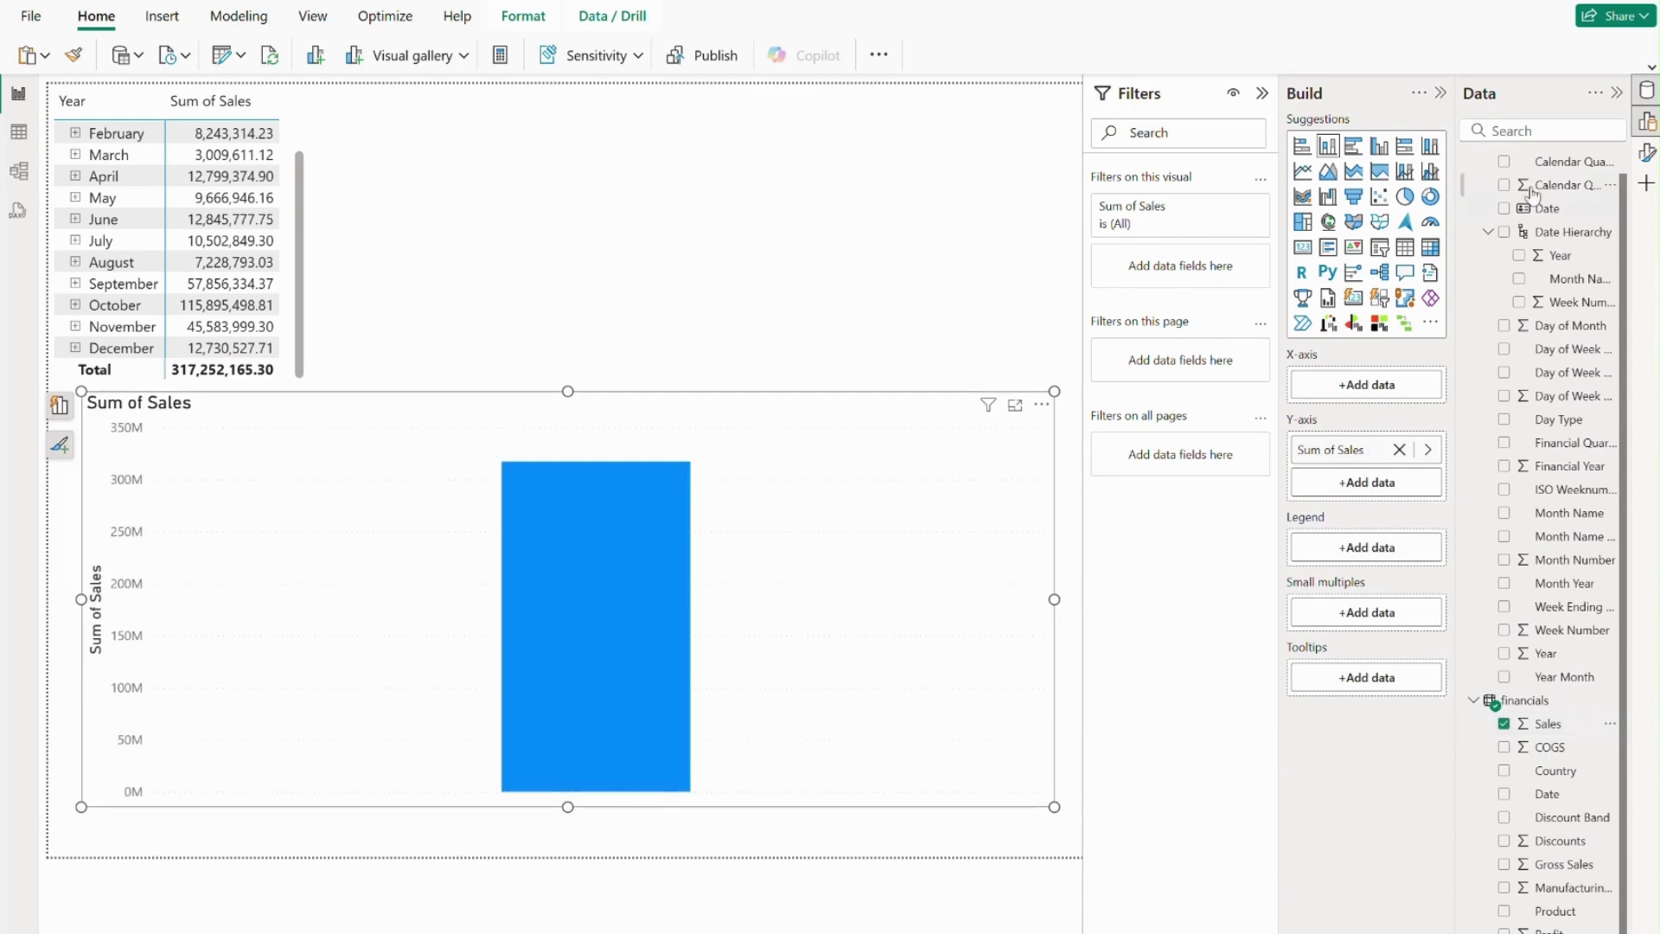
pyautogui.moveTo(1556, 232); pyautogui.dragTo(1366, 389)
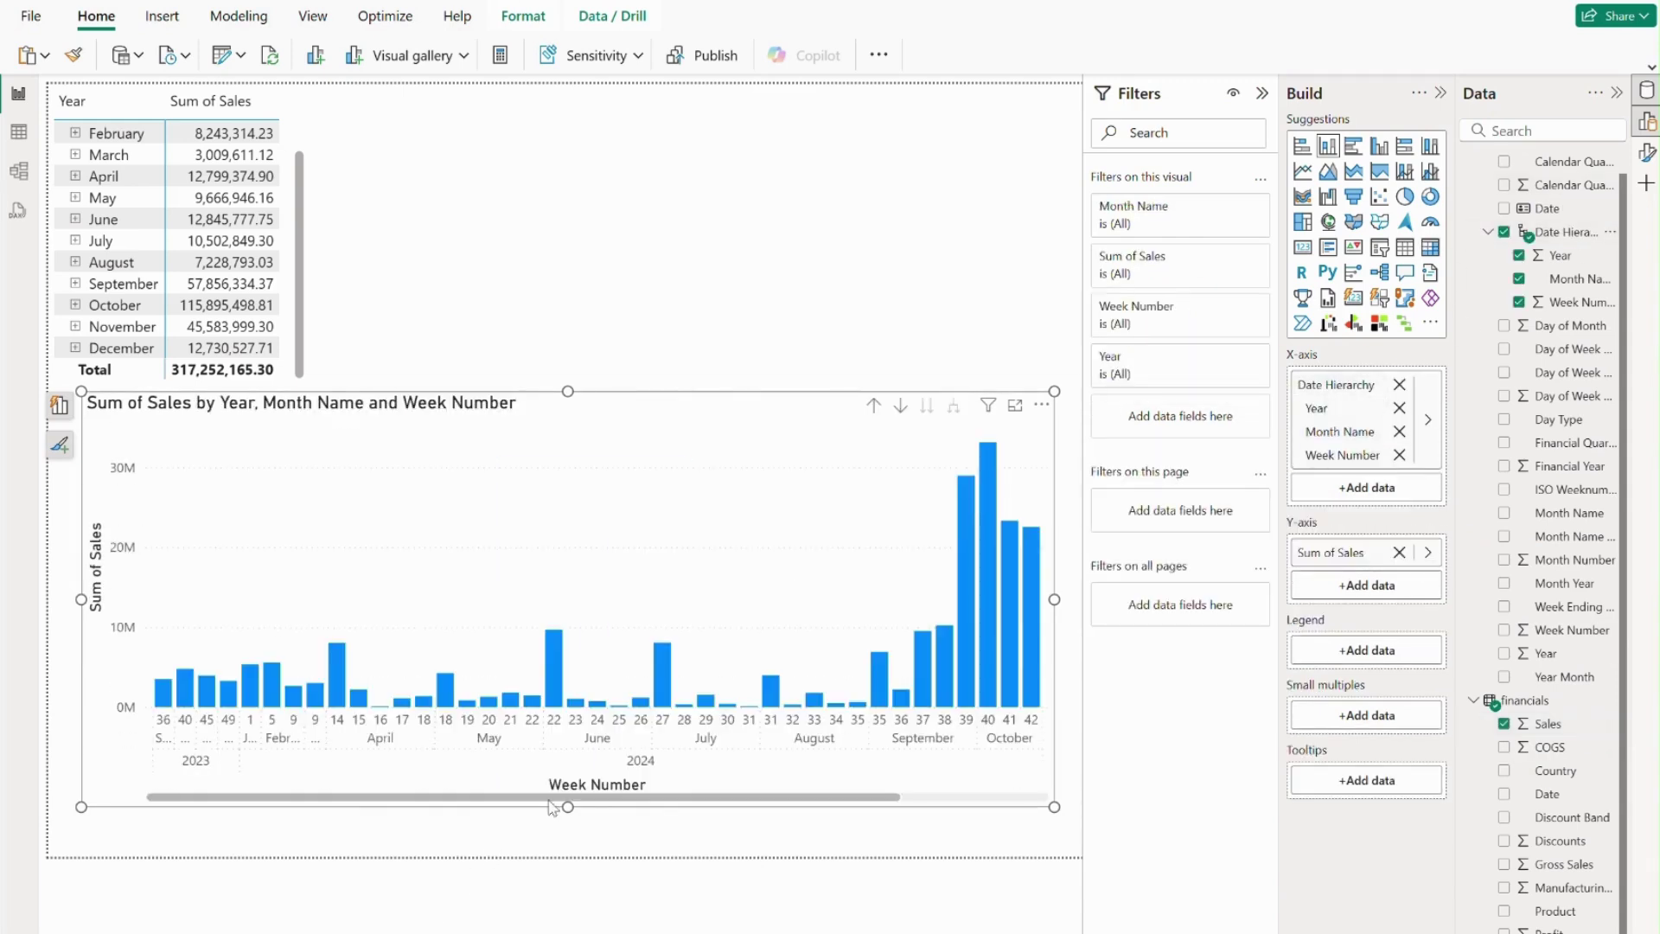
pyautogui.moveTo(564, 800); pyautogui.dragTo(1002, 804)
pyautogui.click(903, 828)
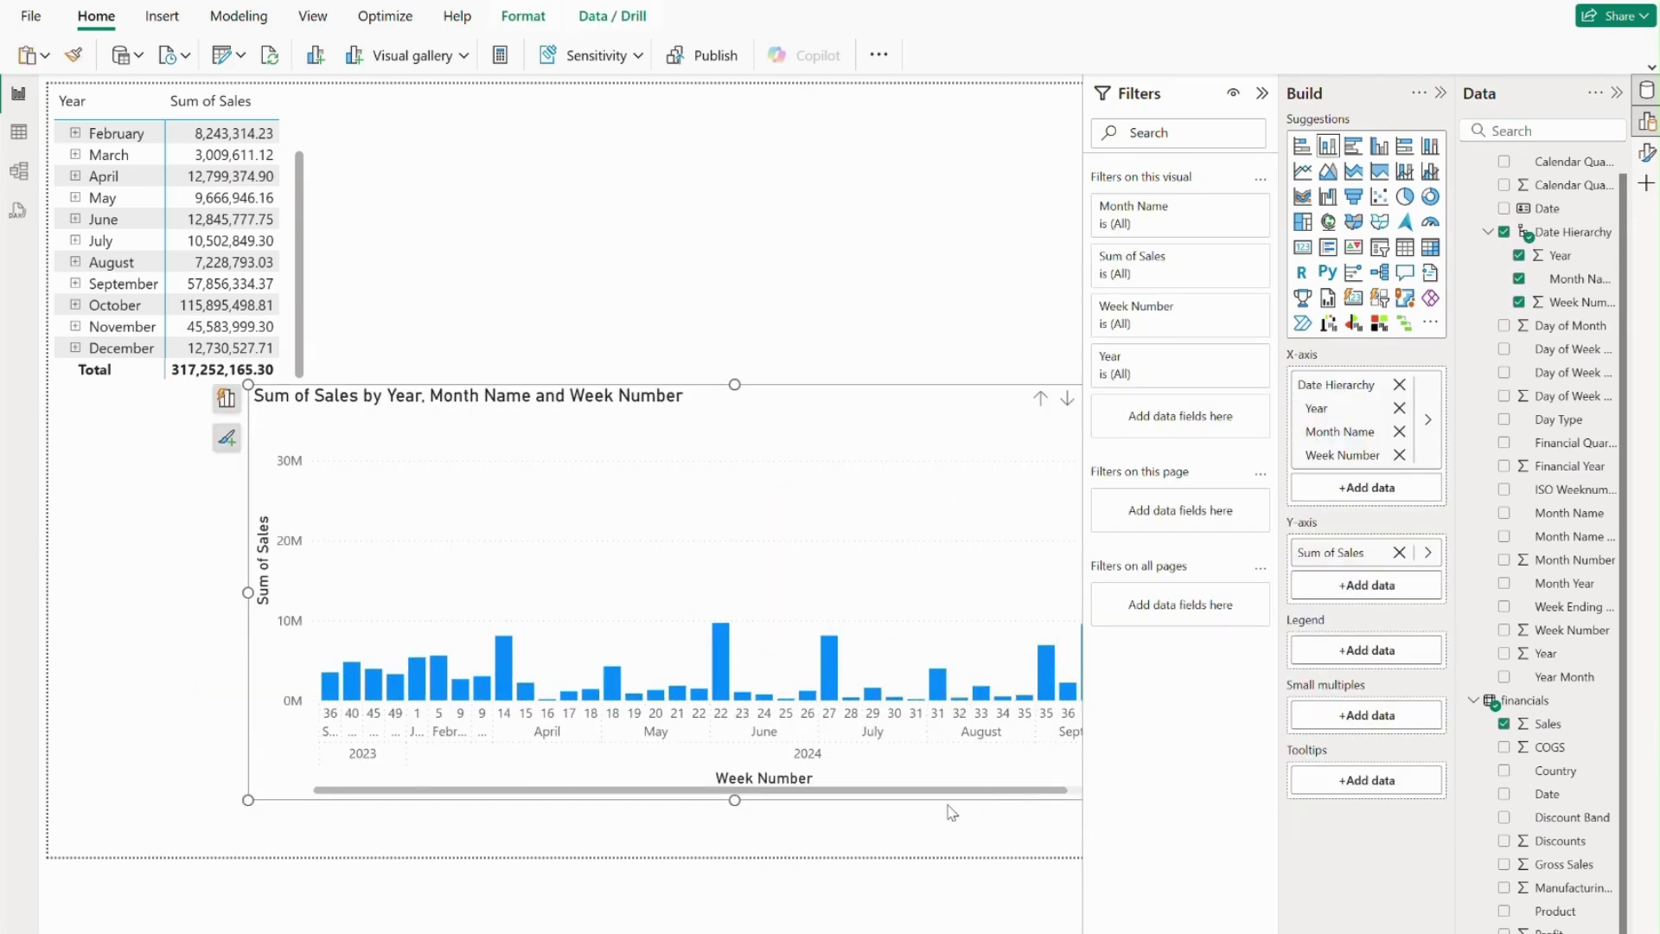
pyautogui.hotkey('ctrl', 'z')
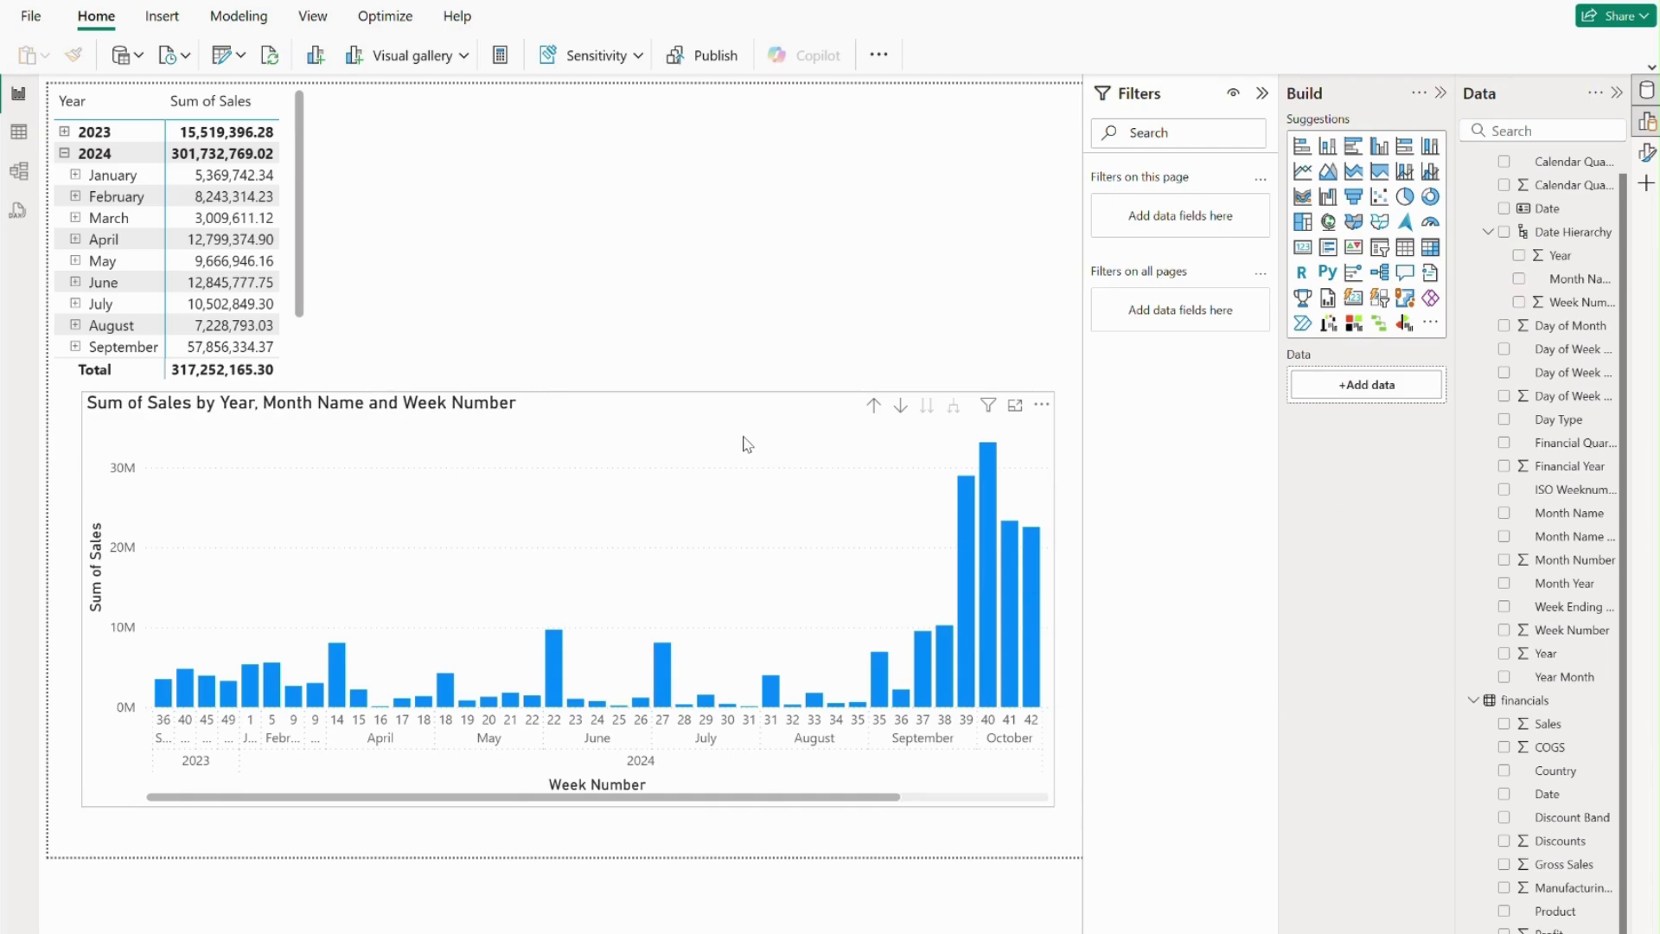
# Drill the sales chart up to the Year and Month Name level and expand it back down to Week Number
pyautogui.click(748, 443)
pyautogui.moveTo(832, 811); pyautogui.dragTo(980, 822)
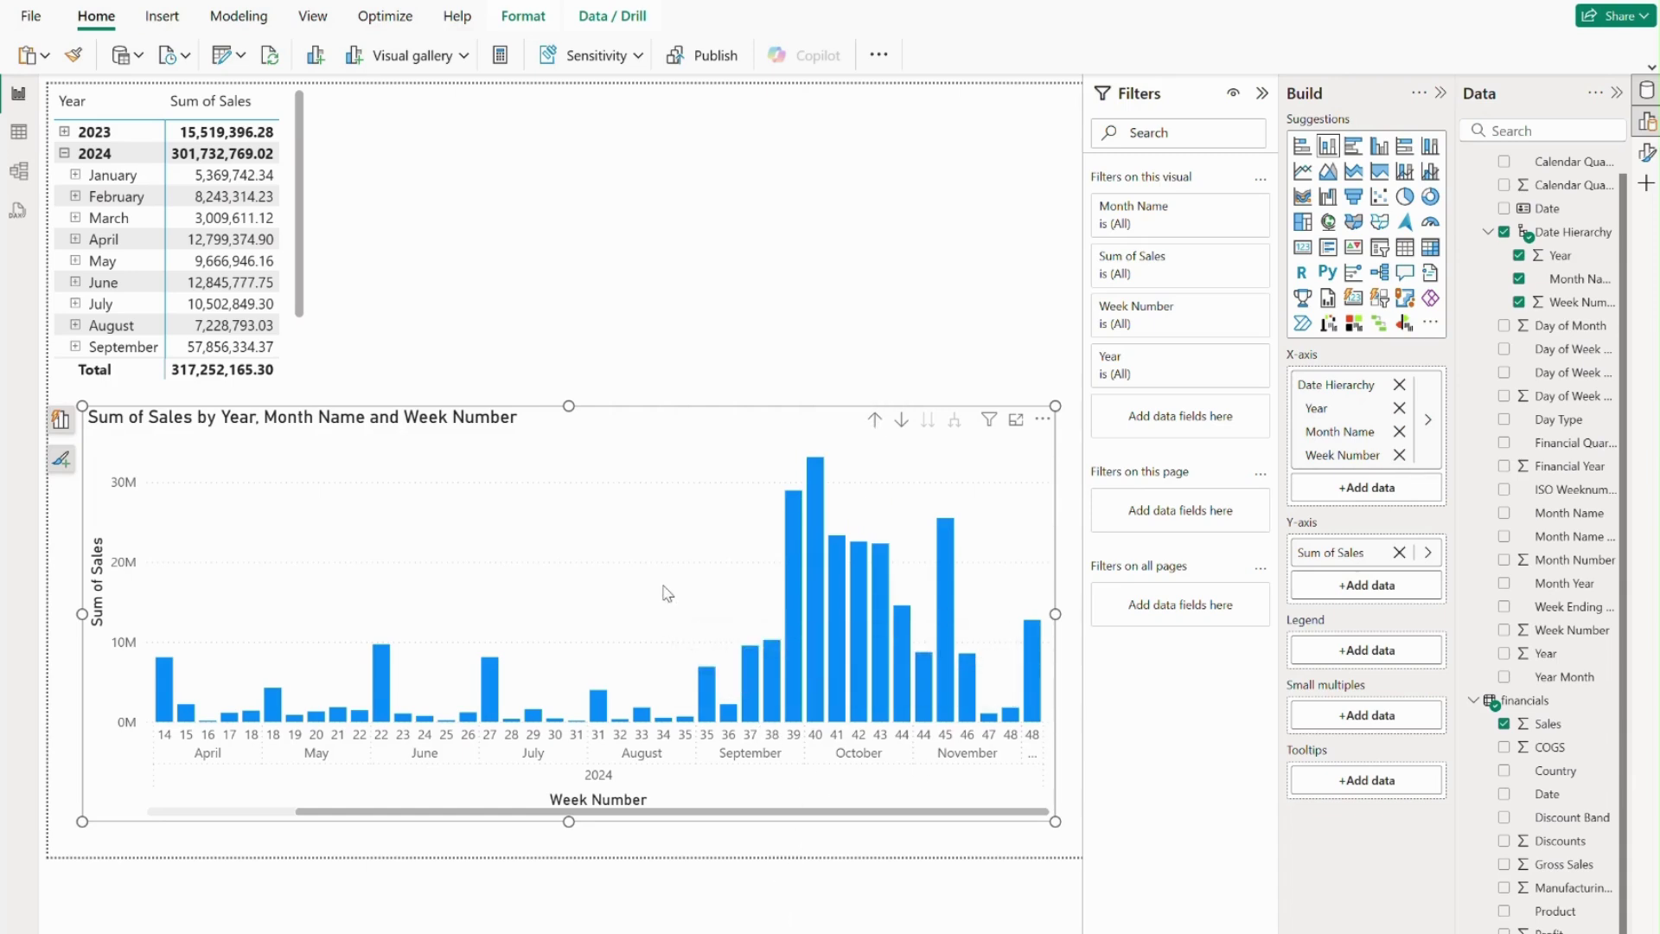
pyautogui.click(874, 421)
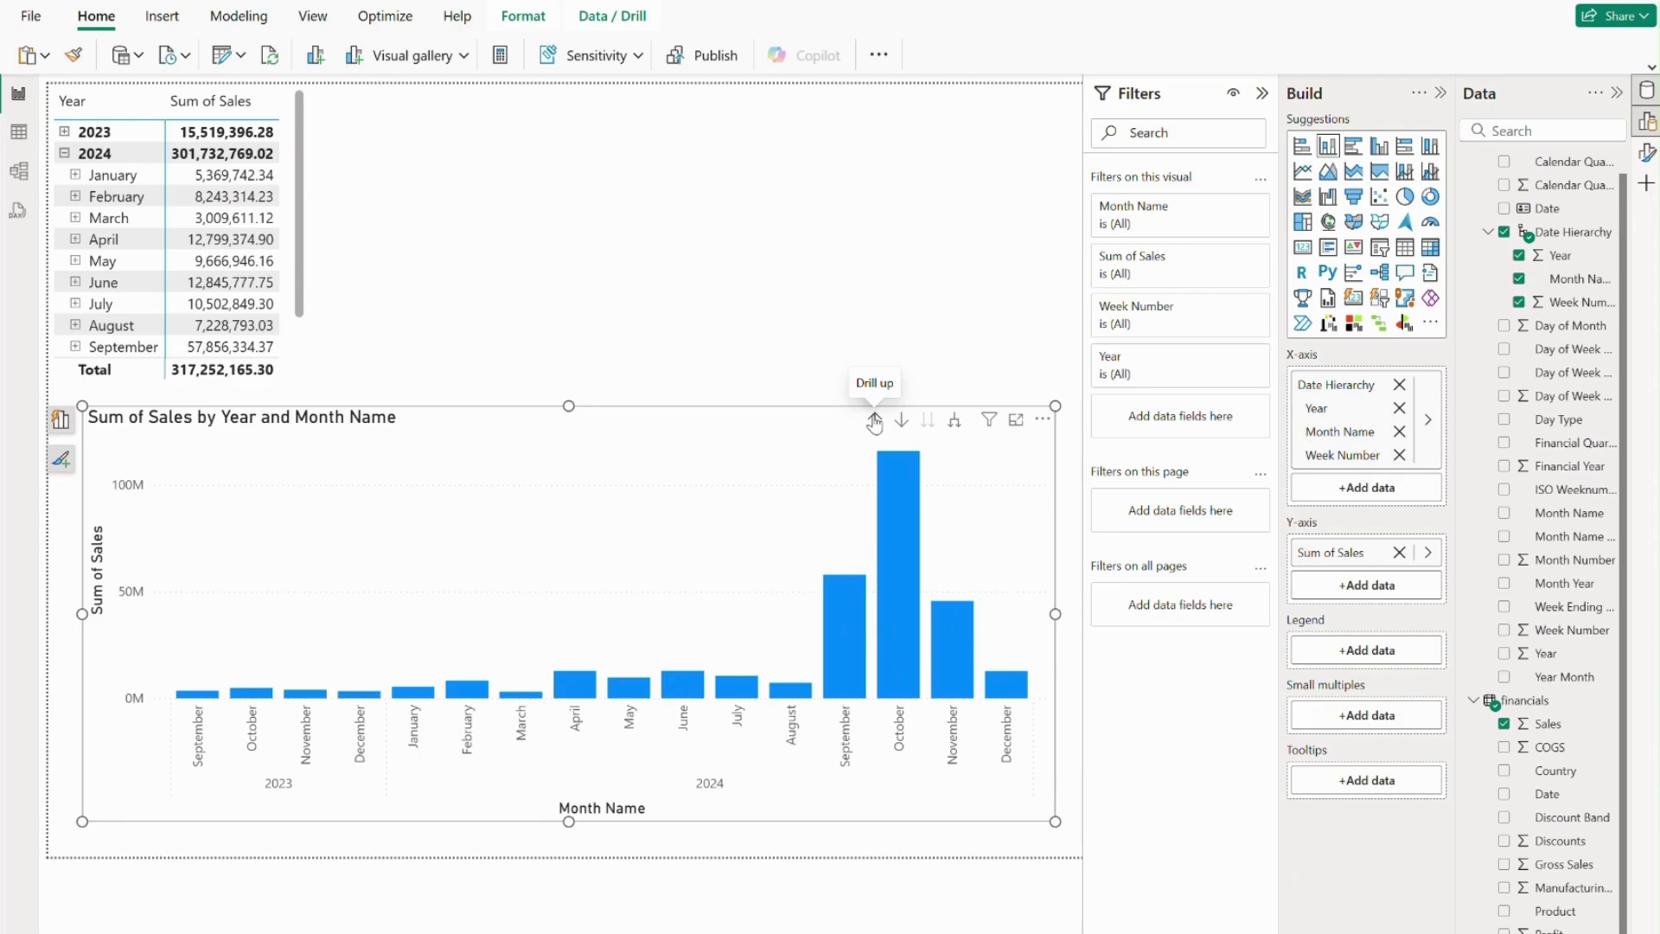
pyautogui.click(957, 422)
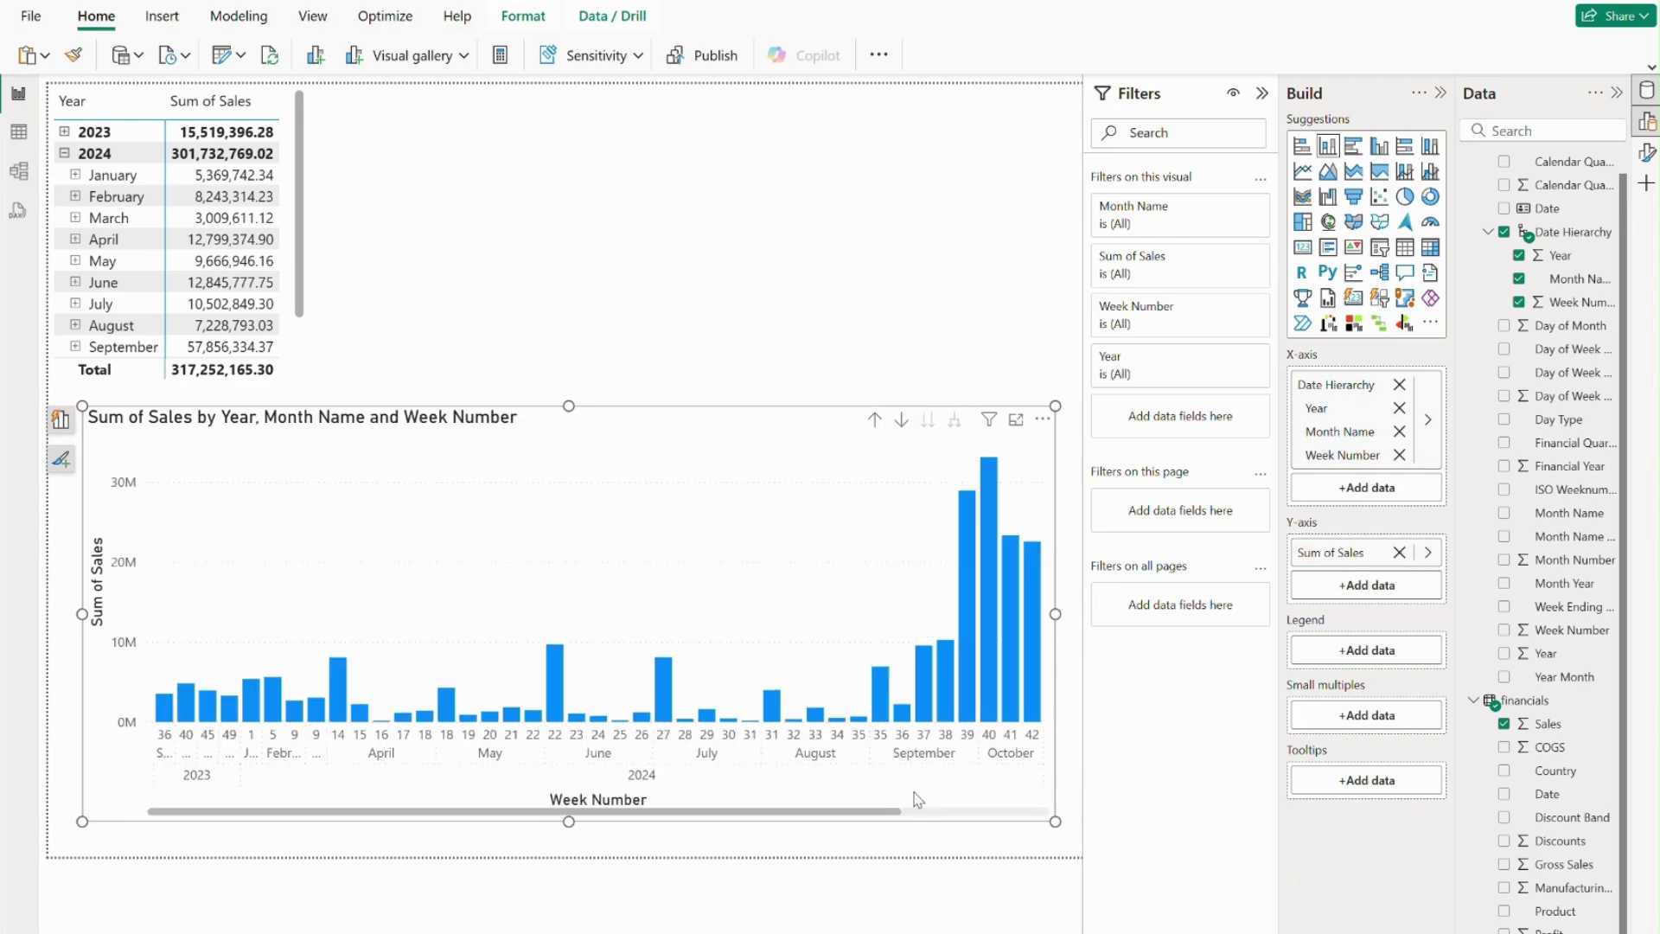
# Align the sales chart with the page's left edge and scroll along its Week Number axis to the latest weeks
pyautogui.click(994, 830)
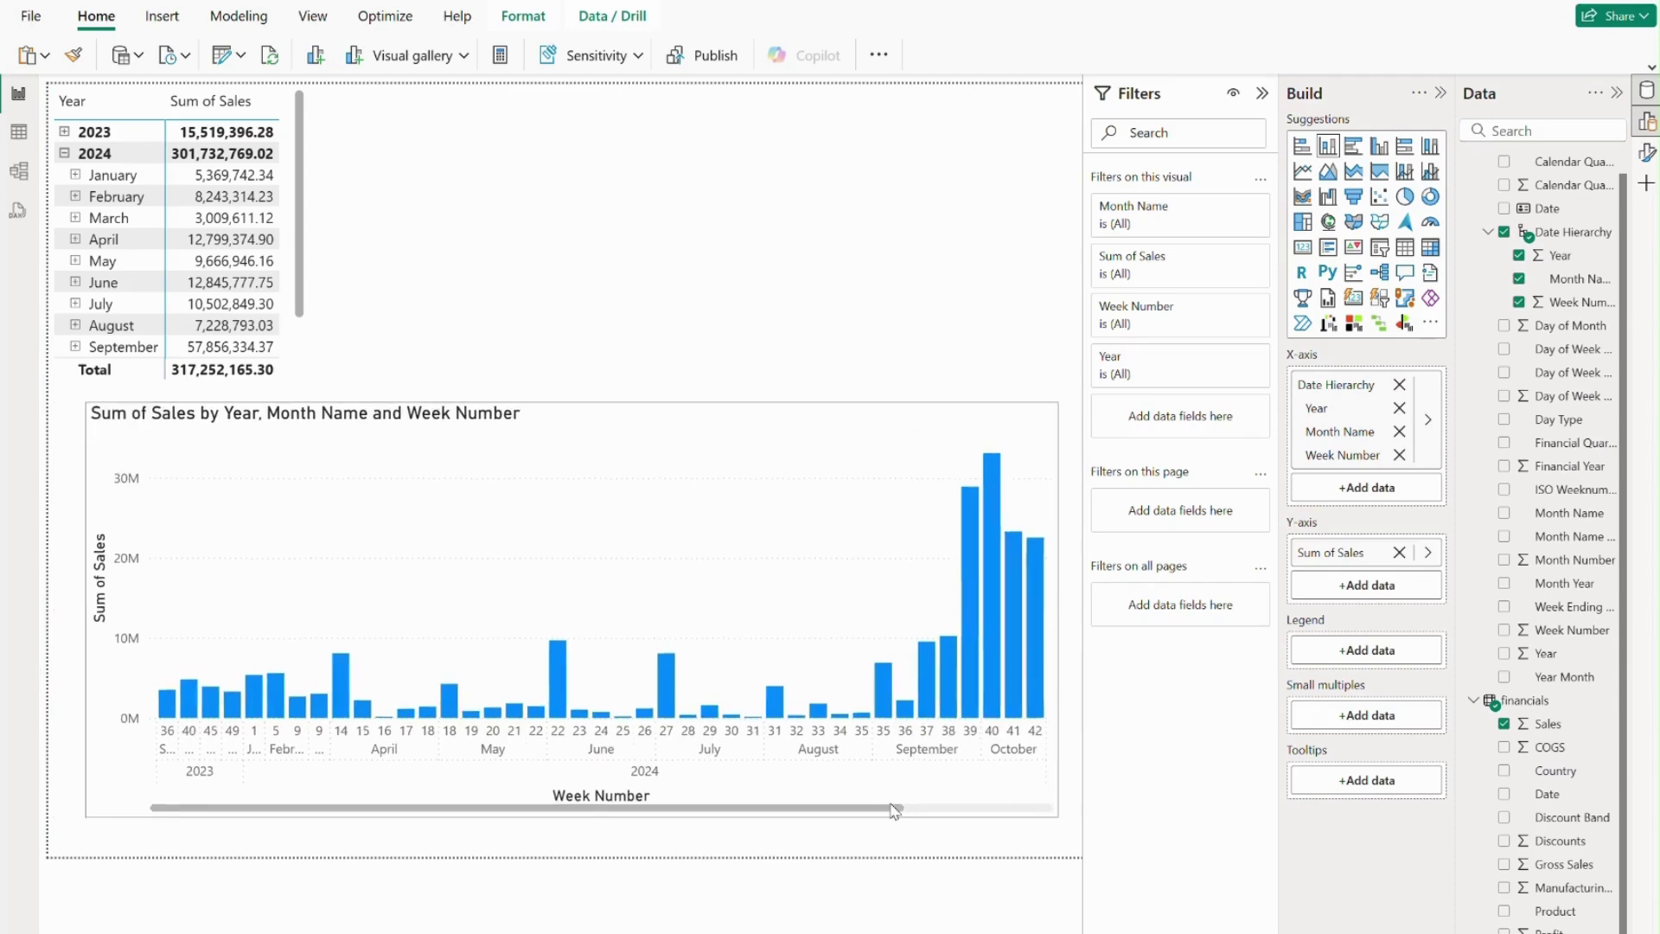
pyautogui.click(778, 860)
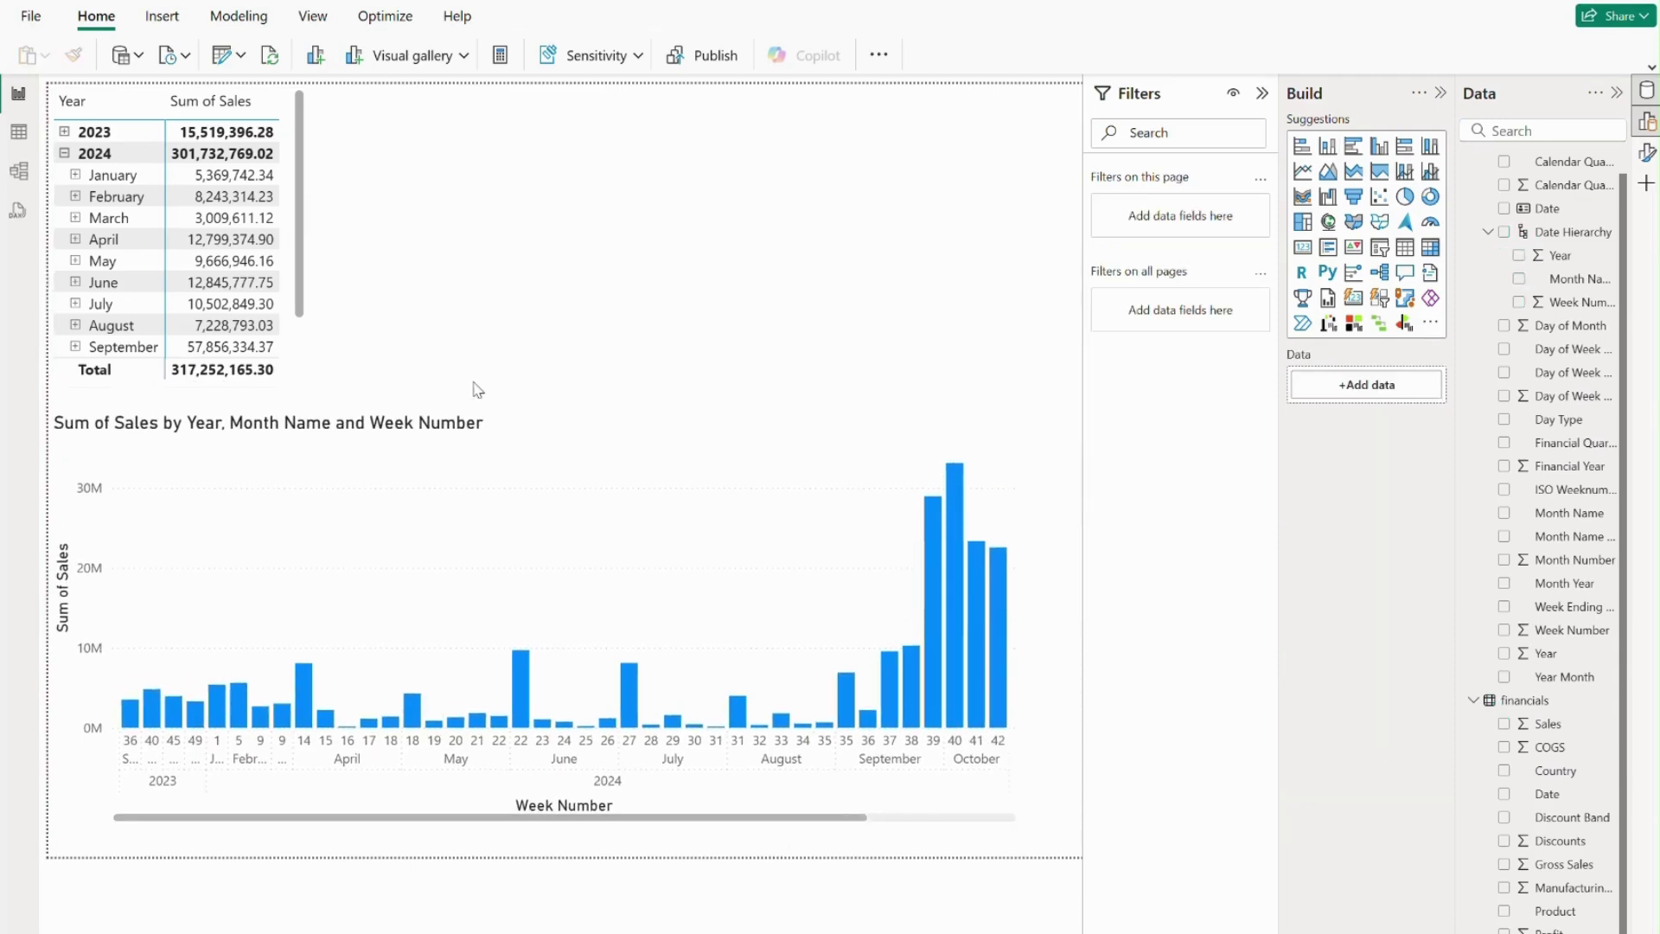
pyautogui.moveTo(563, 818); pyautogui.dragTo(796, 822)
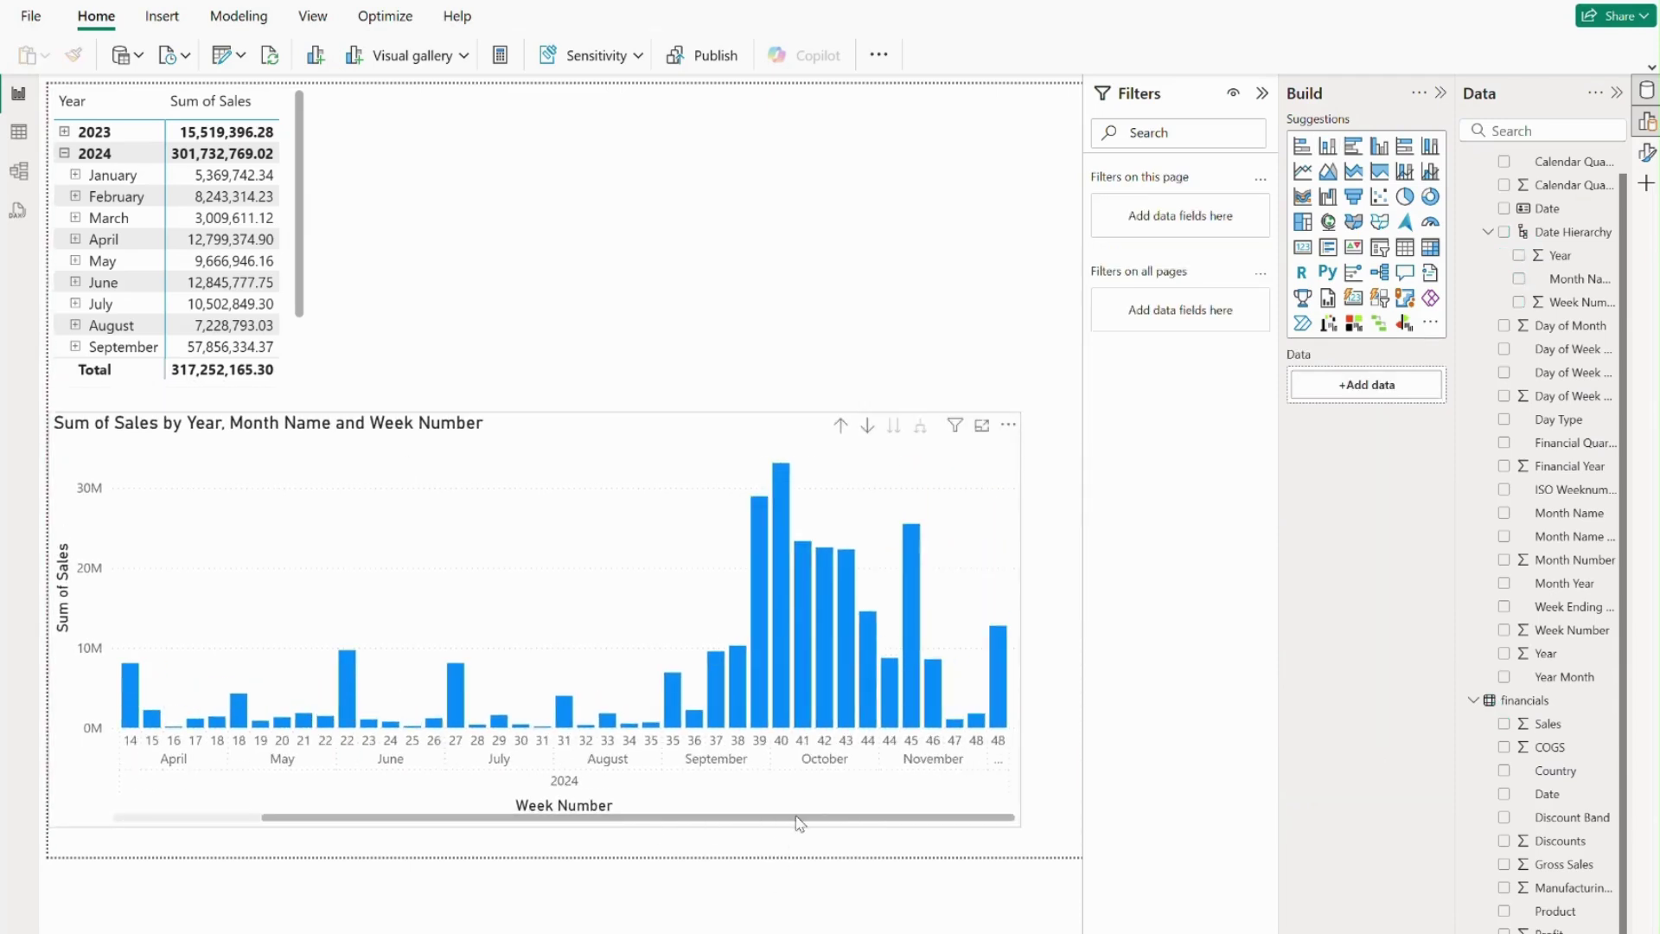